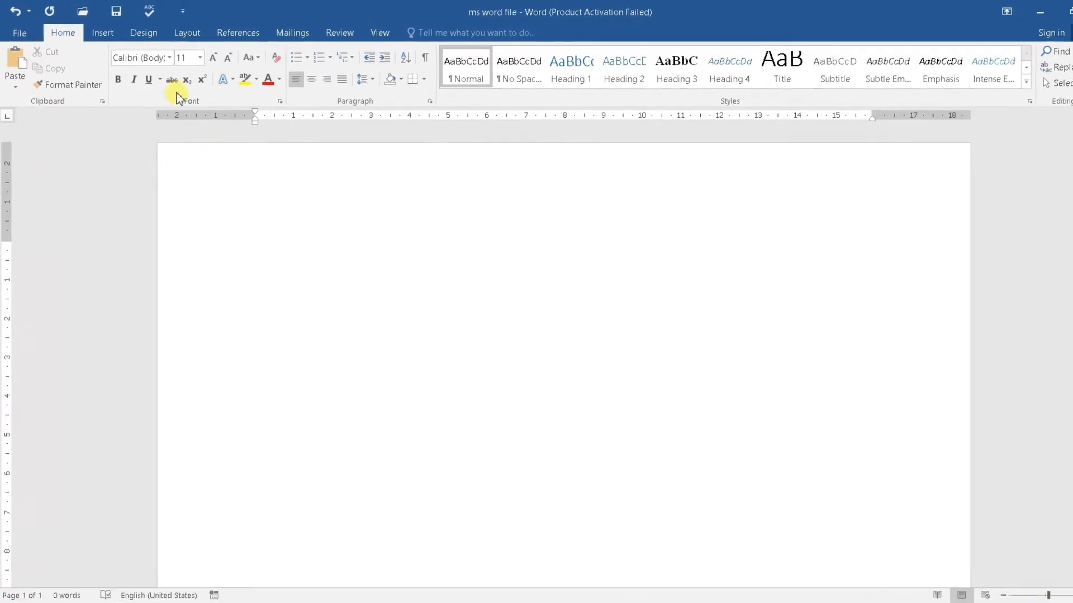
click(102, 32)
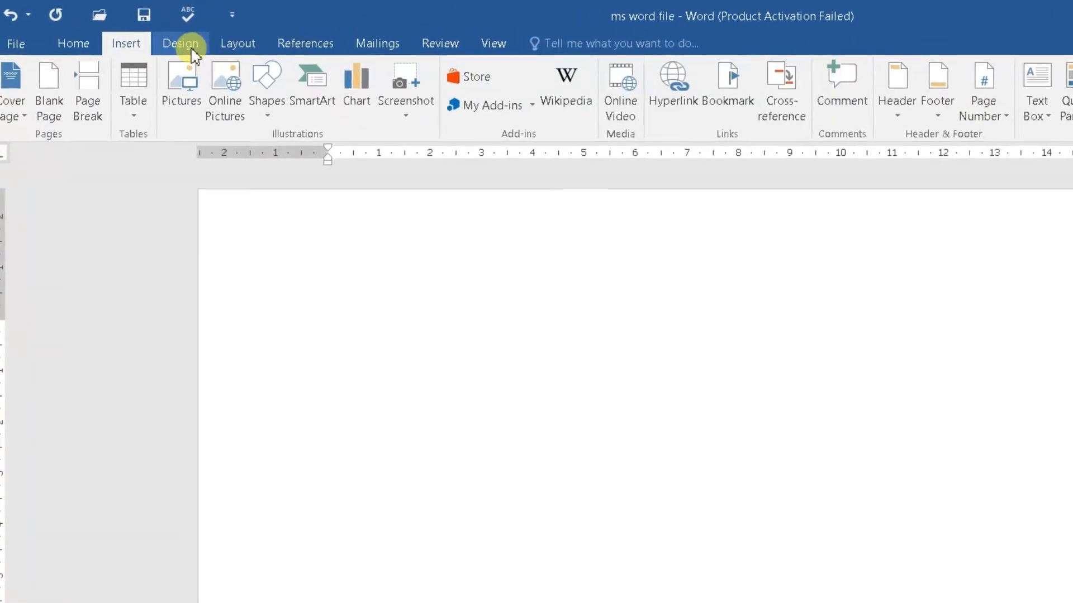
click(190, 49)
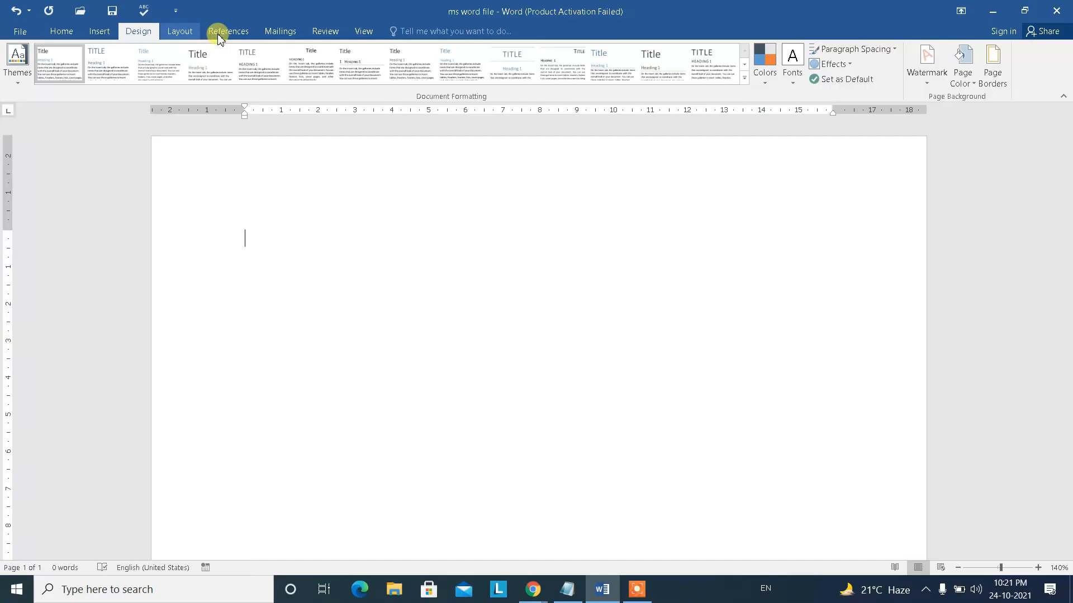
click(187, 35)
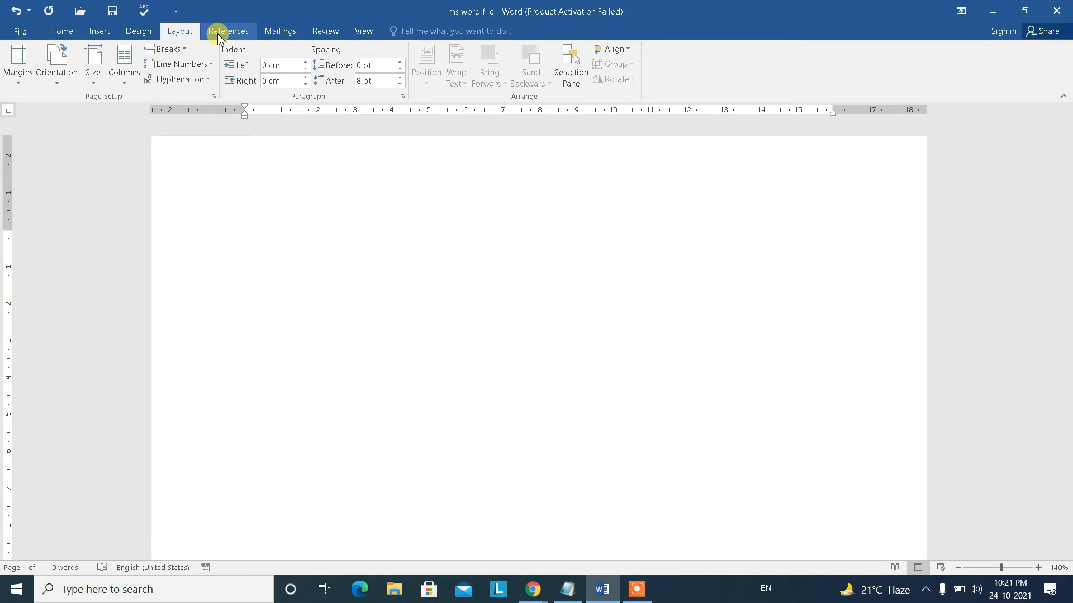
click(219, 34)
click(70, 31)
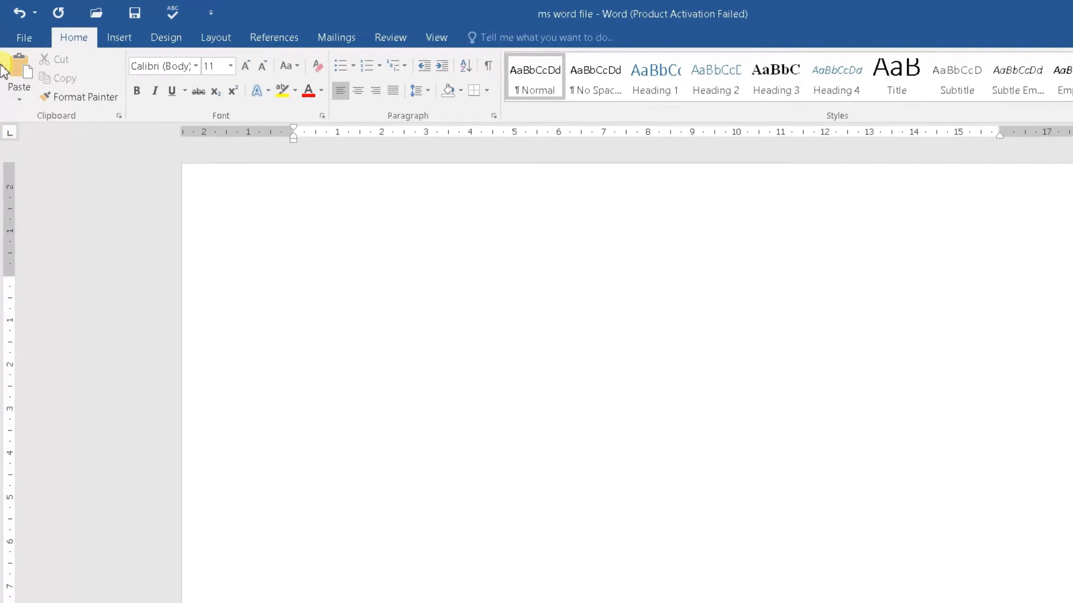
Insert a rectangle shape about 20.61 cm wide and 11.38 cm high on the blank page.
click(128, 41)
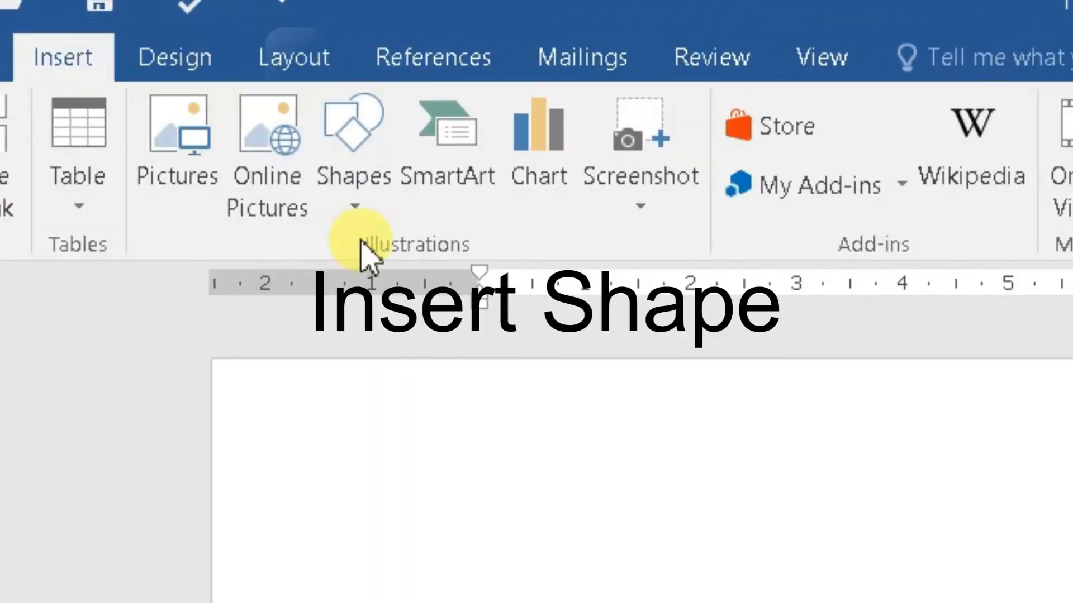
click(376, 211)
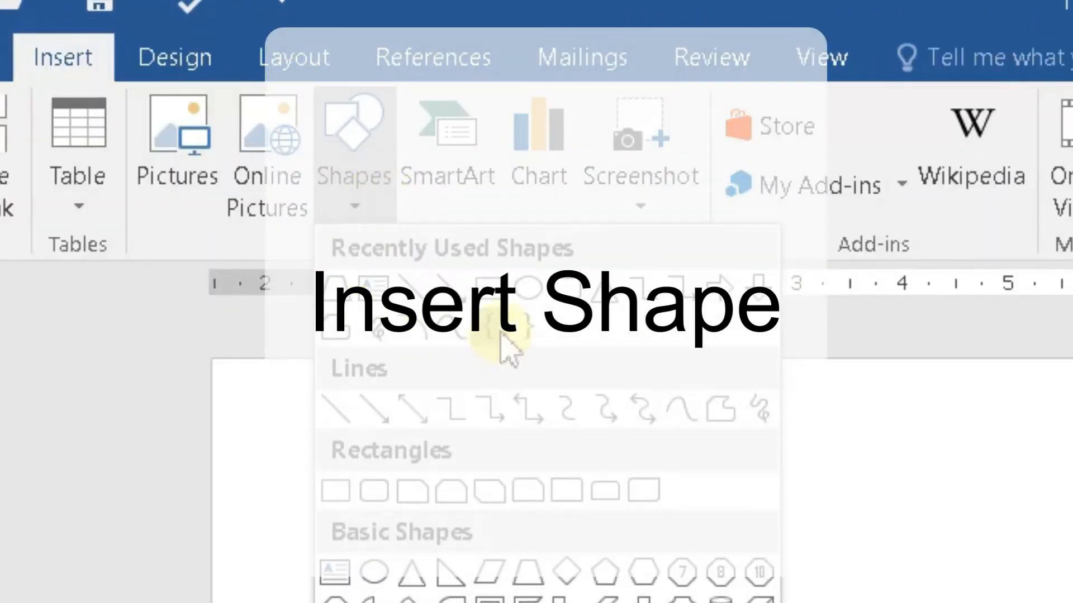
click(485, 286)
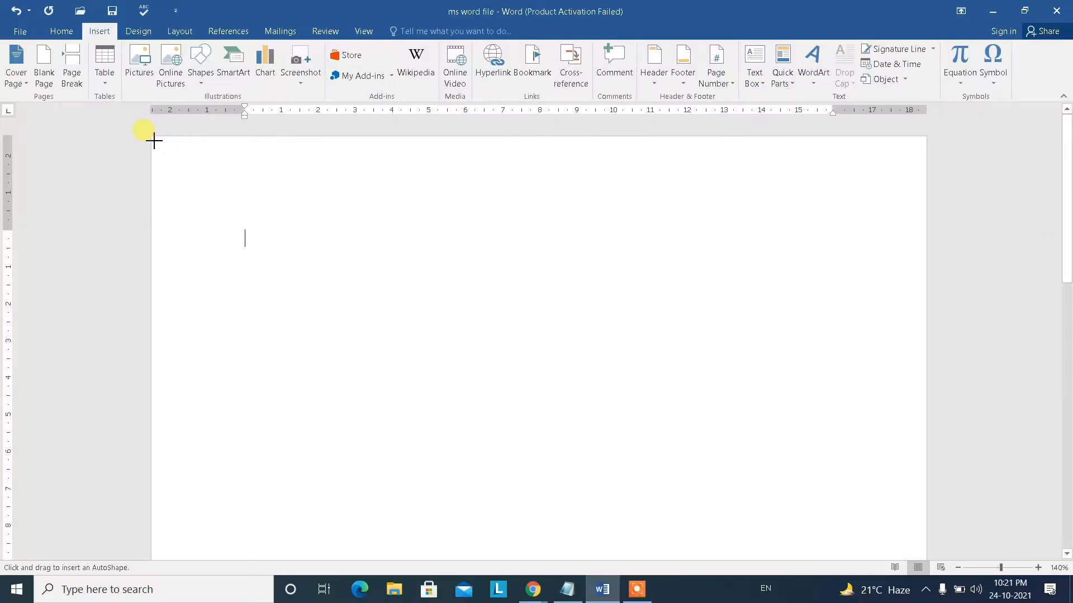
mouse_move(246, 207)
mouse_down()
mouse_move(804, 419)
mouse_move(891, 591)
mouse_move(910, 591)
mouse_move(878, 429)
mouse_move(924, 589)
mouse_move(922, 575)
mouse_move(900, 592)
mouse_move(912, 506)
mouse_up()
Stretch the rectangle to about 29.55 cm high and 21.01 cm wide to cover the whole page, and send it backward.
scroll(786, 416, down, 5)
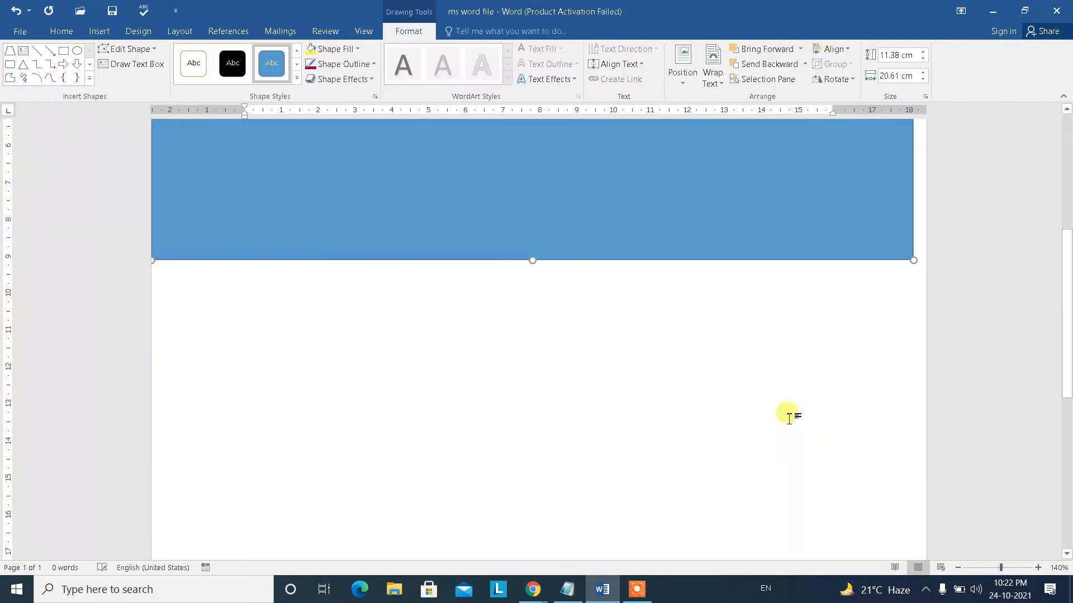
drag(531, 254, 538, 569)
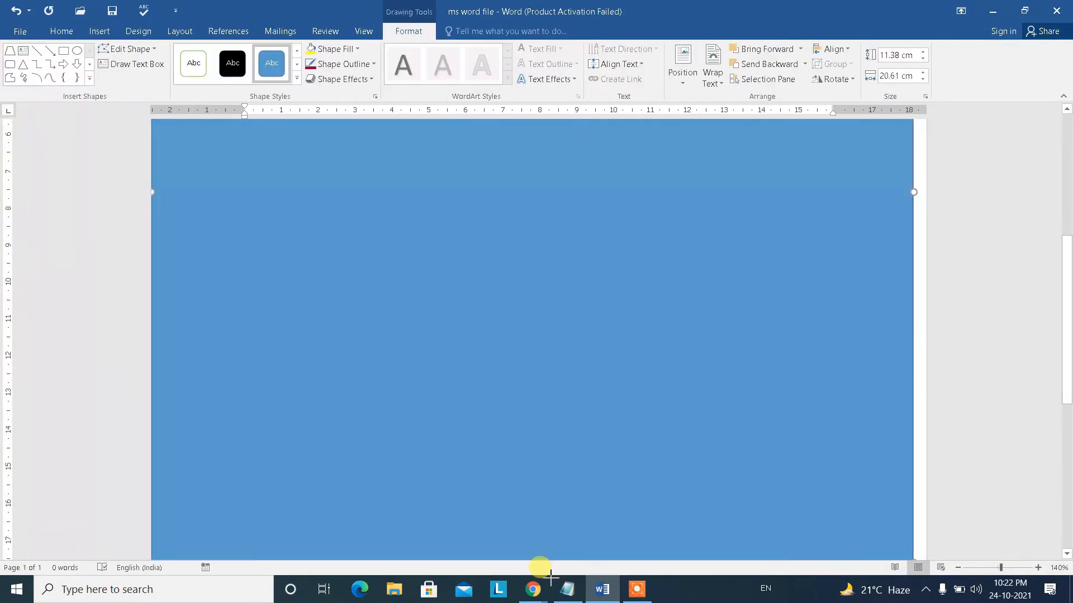
scroll(705, 409, down, 6)
scroll(695, 322, up, 7)
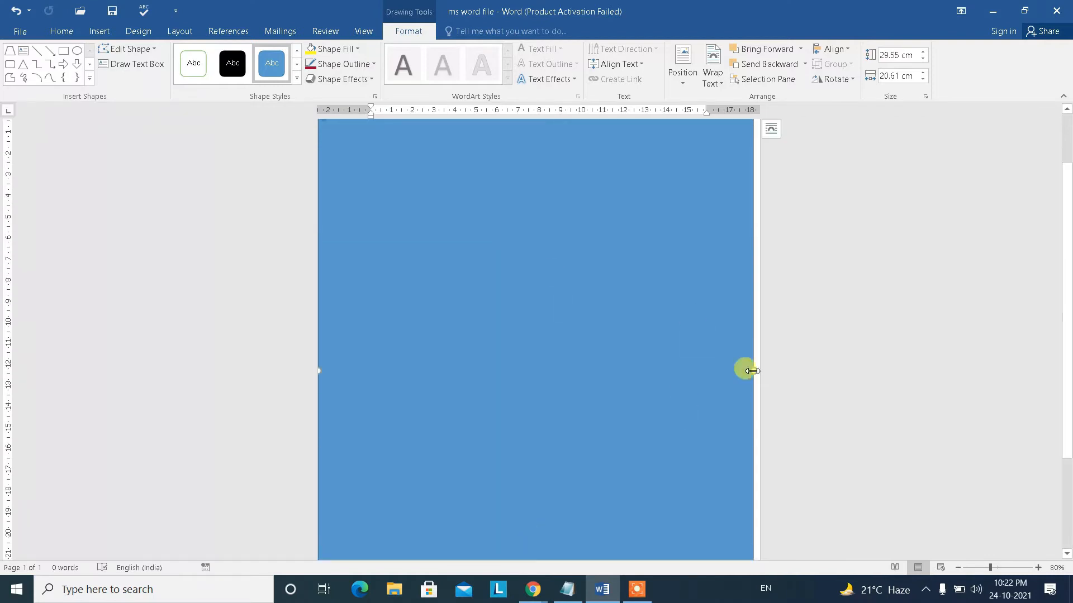
scroll(605, 272, down, 3)
scroll(605, 272, up, 3)
scroll(604, 272, down, 1)
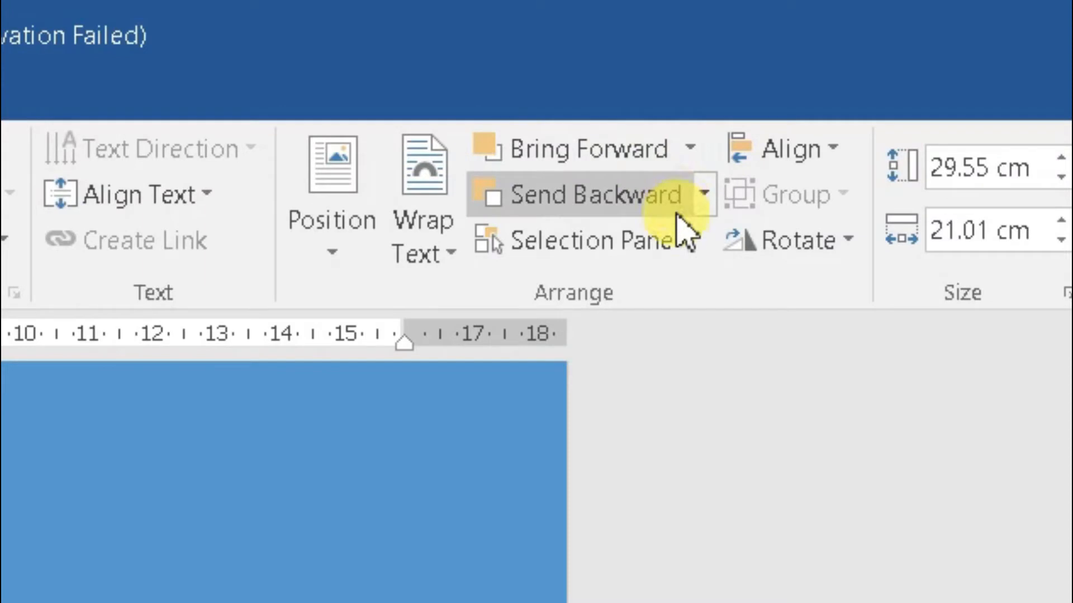
click(703, 194)
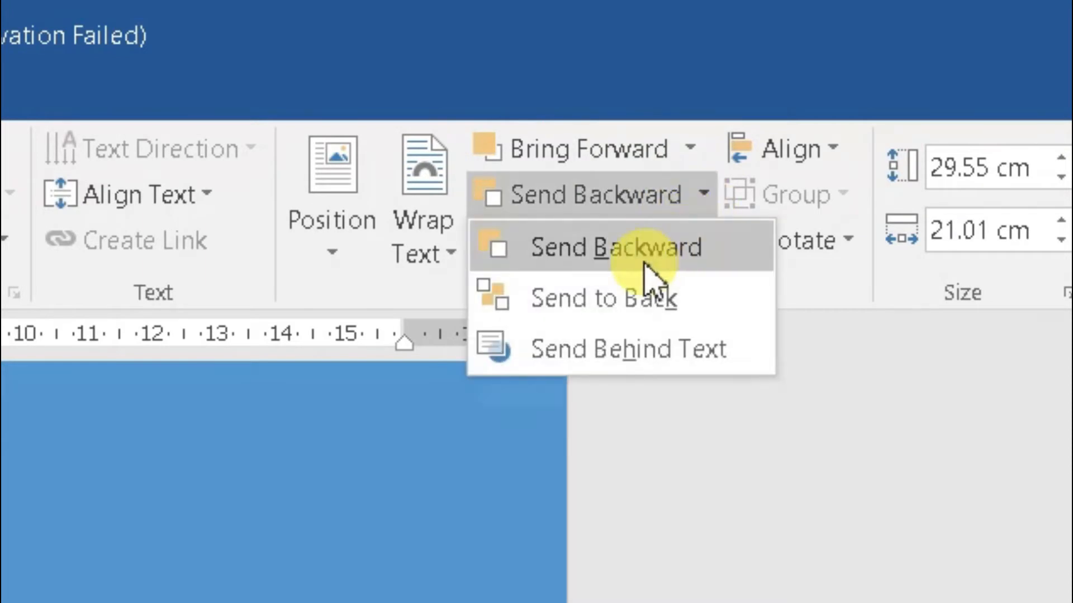
click(653, 255)
Enter the text "Basic Computer Hindi" inside the rectangle at font size 18.
text(gdfgfdg)
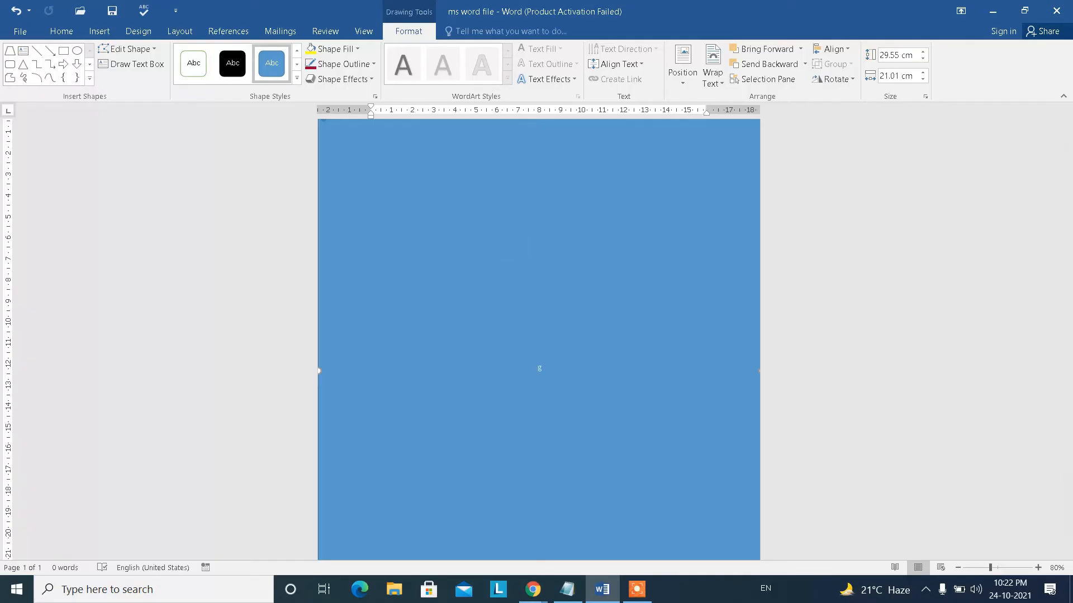
key(ctrl+a)
click(587, 367)
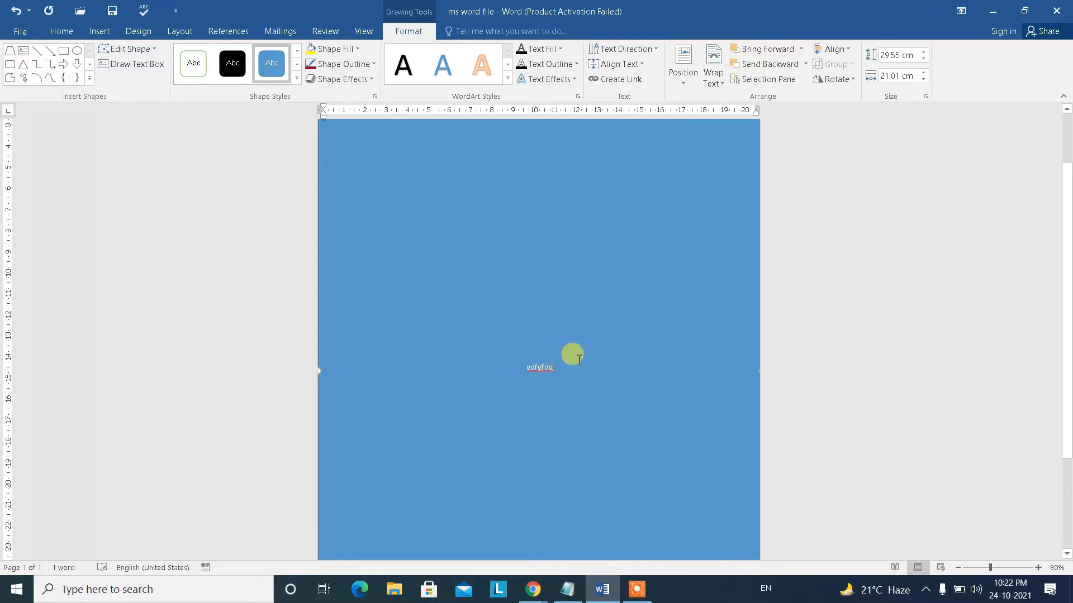
text(fdgfdgfdg)
key(ctrl+a)
click(61, 32)
click(192, 55)
click(175, 167)
key(BackSpace)
text(Basic Computer Hindi)
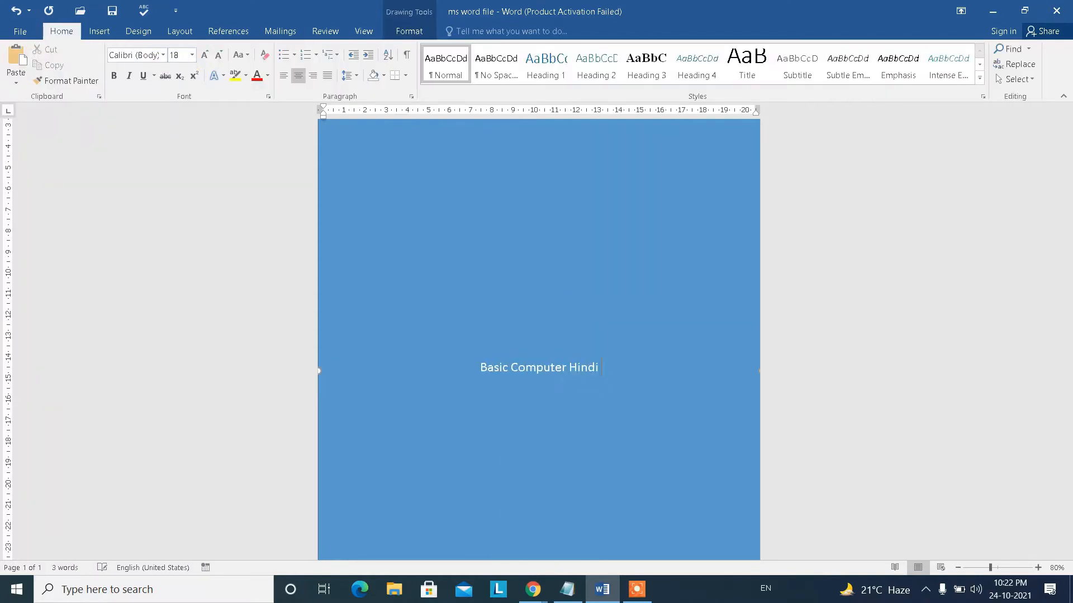
Make the "Basic Computer Hindi" text in the rectangle bold.
drag(613, 364, 482, 364)
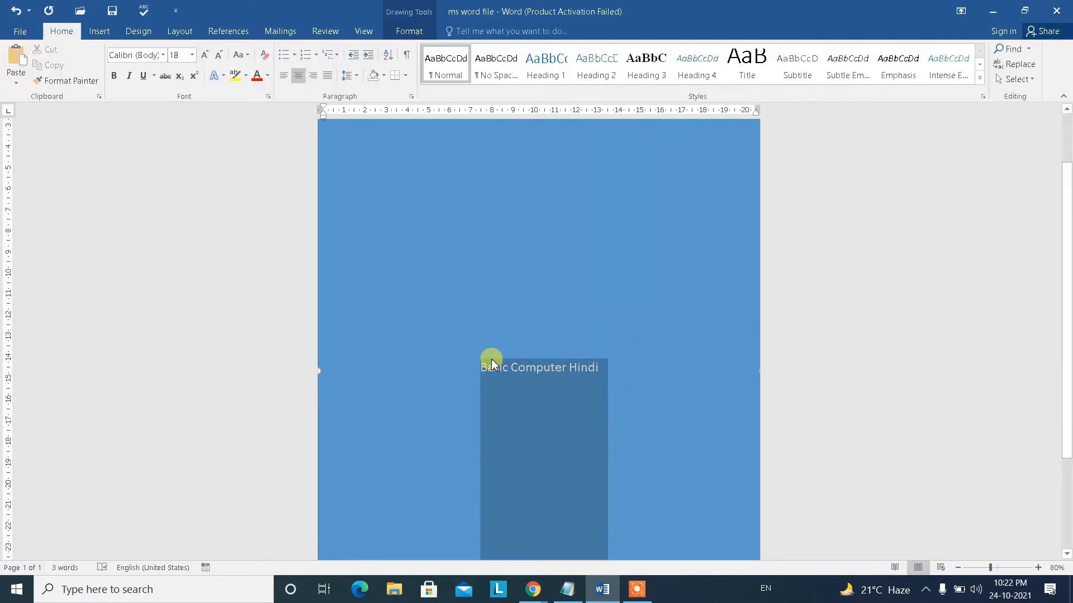
key(ctrl+b)
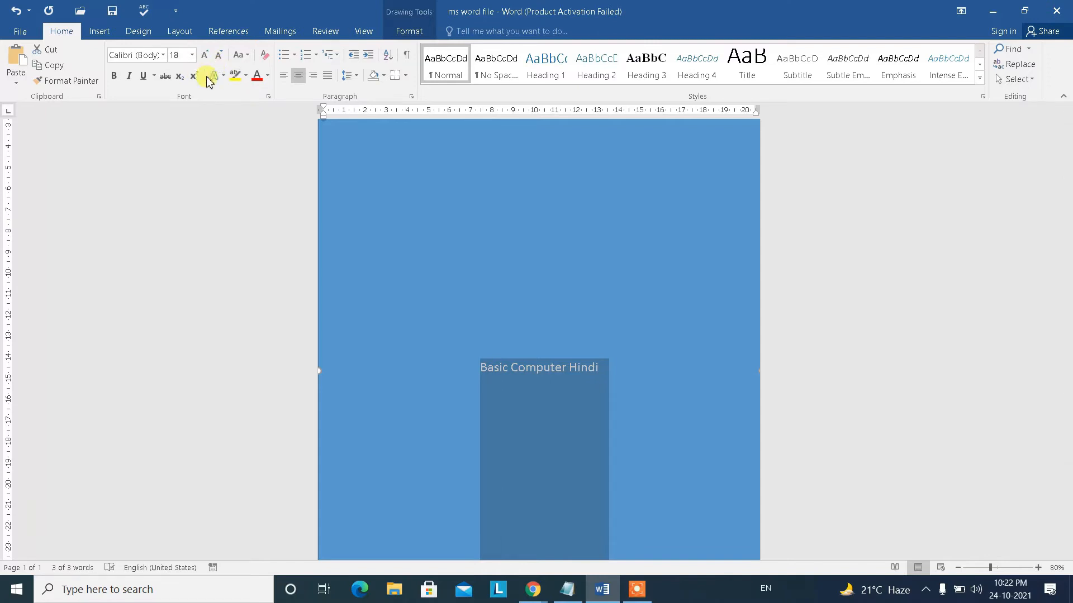
click(849, 240)
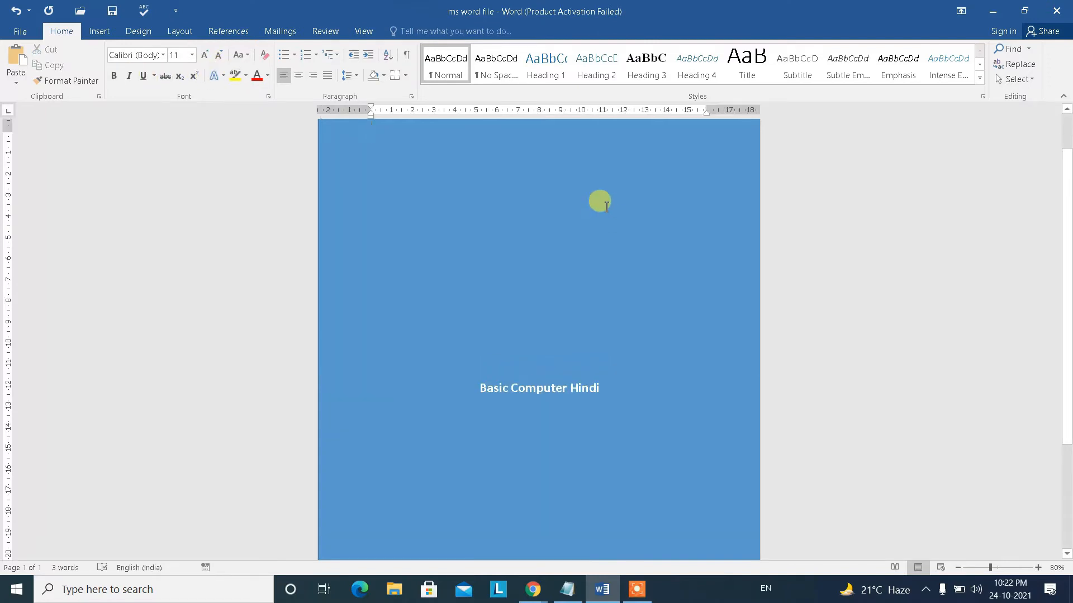
Open the rectangle's detailed gradient settings and change its fill type to Gradient fill.
click(606, 207)
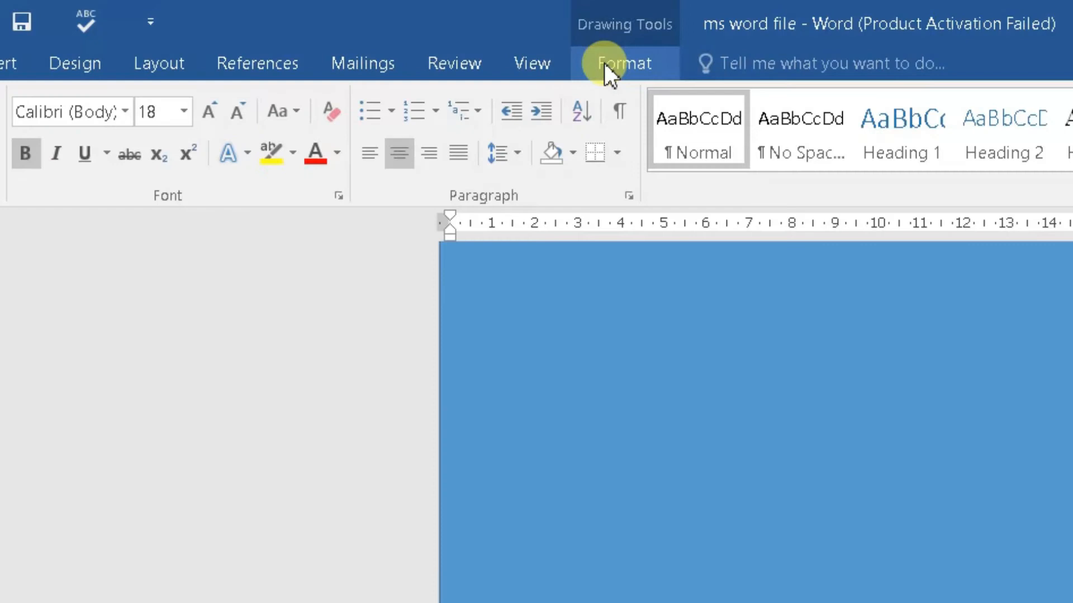
click(399, 30)
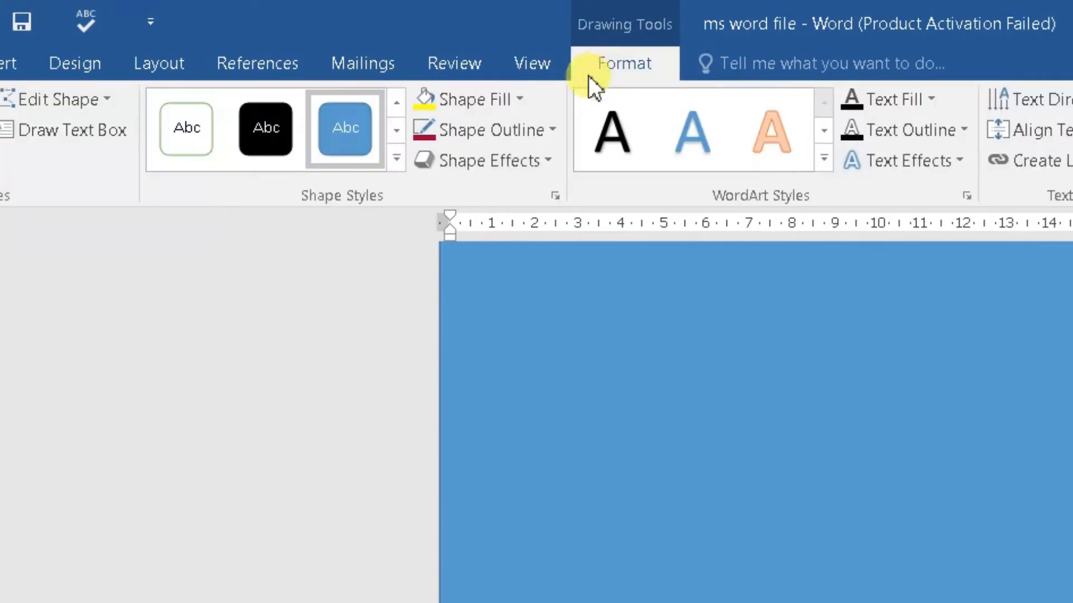
click(518, 99)
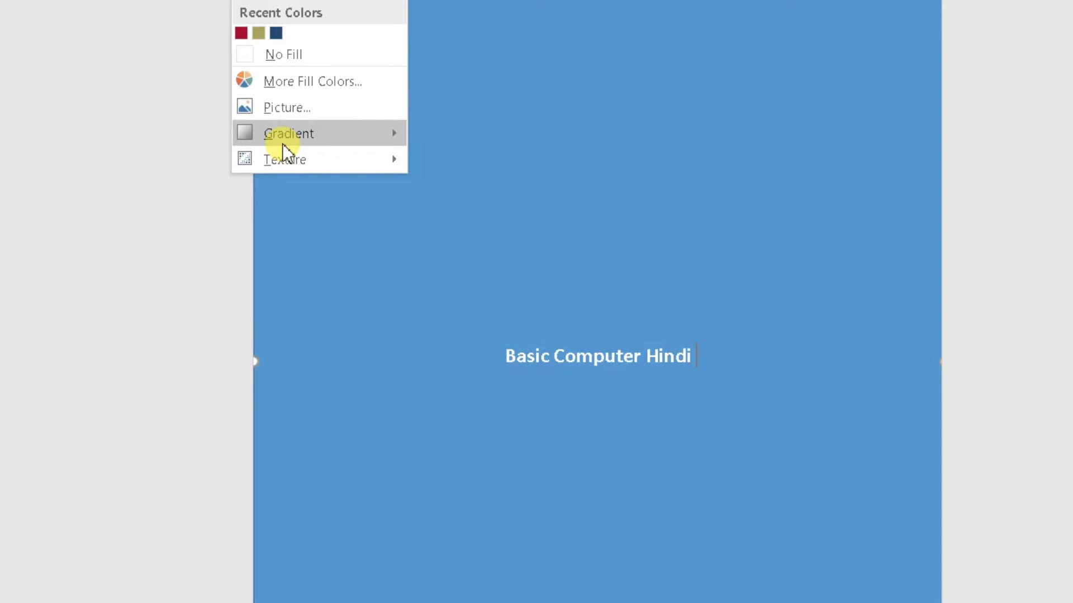
mouse_move(478, 505)
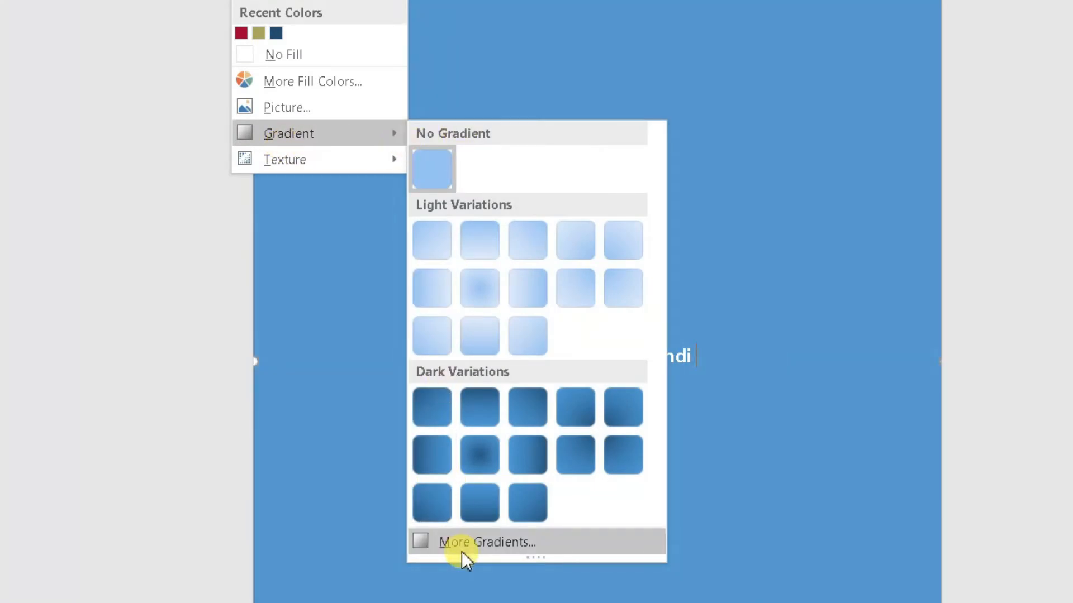
click(462, 551)
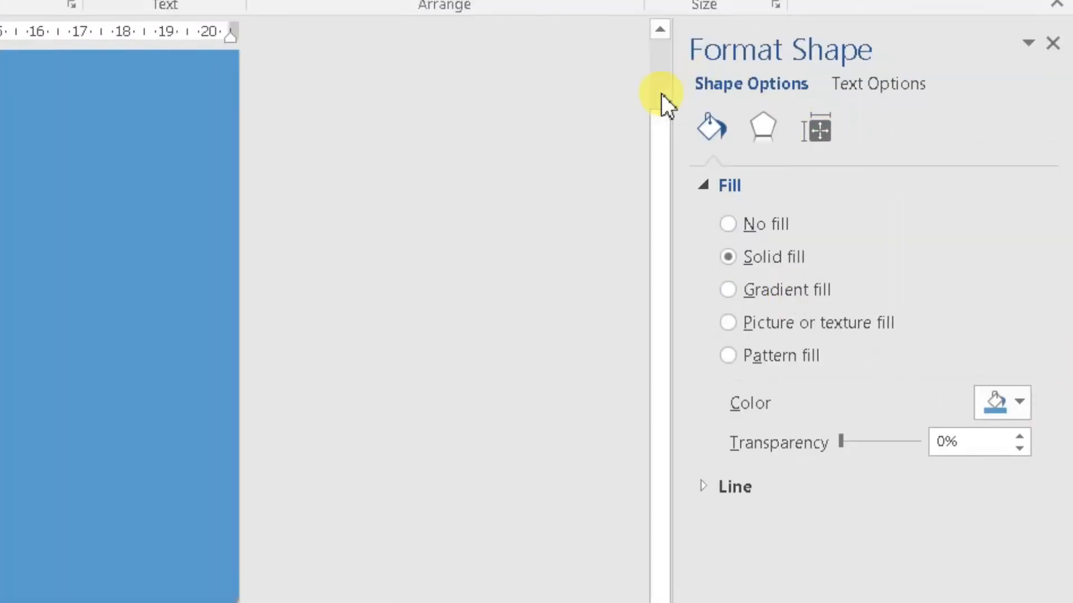
click(728, 224)
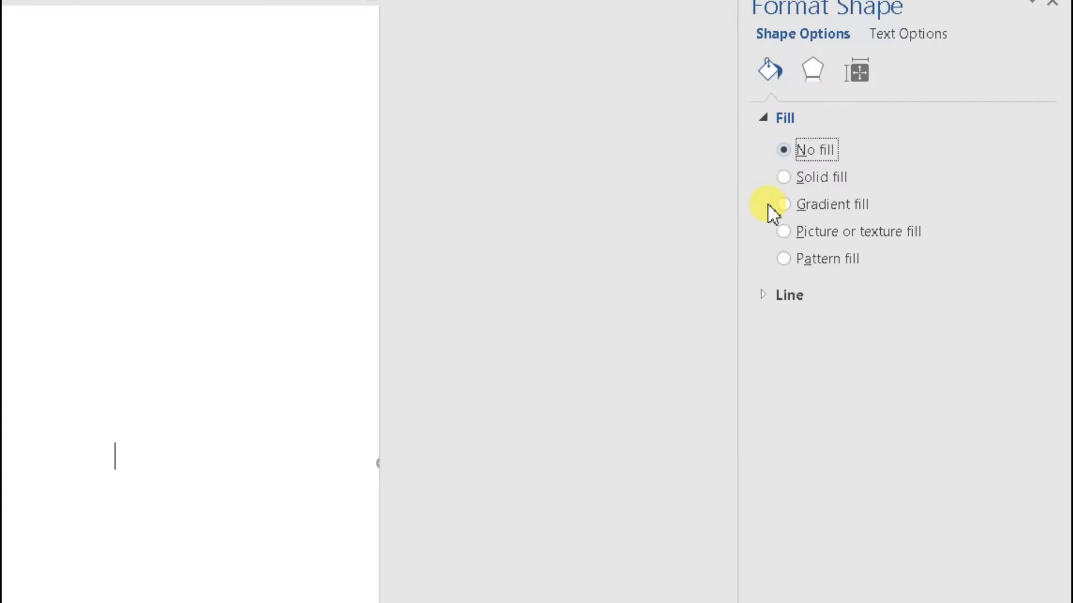
click(784, 205)
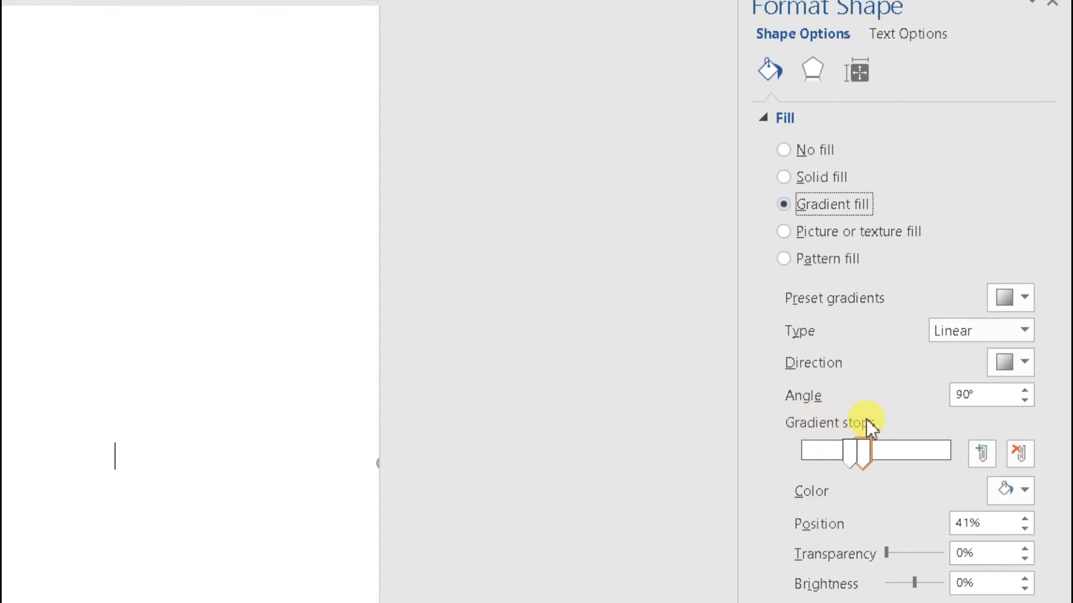
Move the rectangle's first gradient stop to about 7% and colour it red.
click(847, 462)
drag(829, 457, 810, 454)
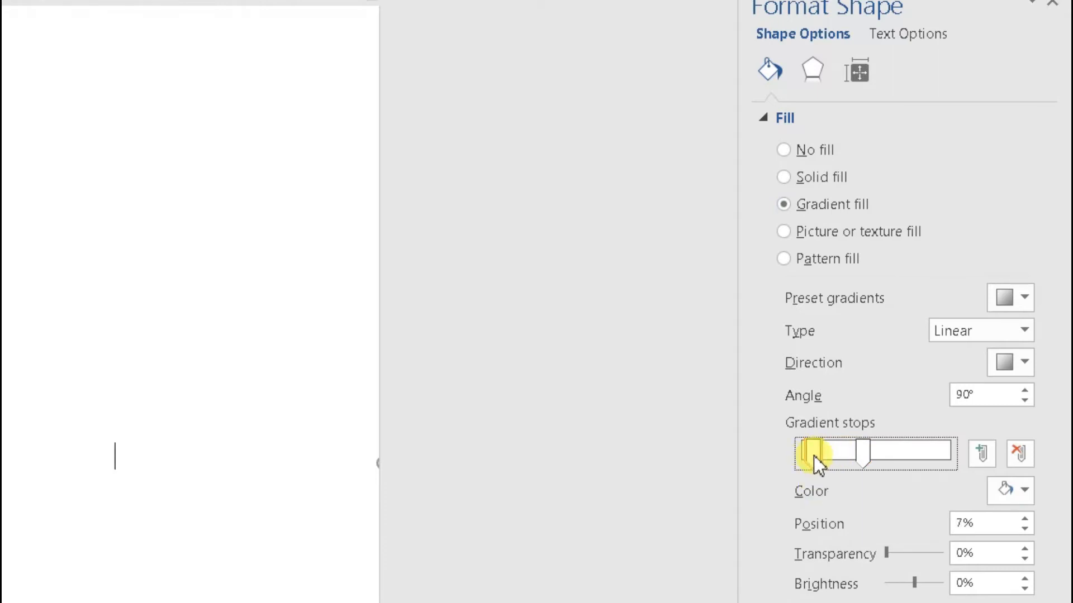
click(1030, 495)
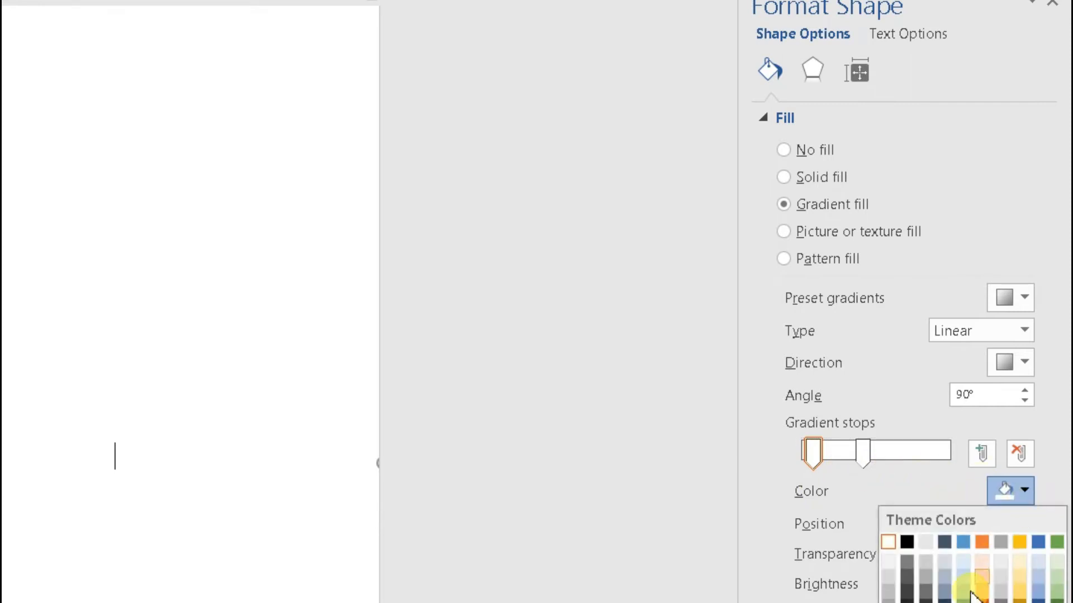
click(906, 602)
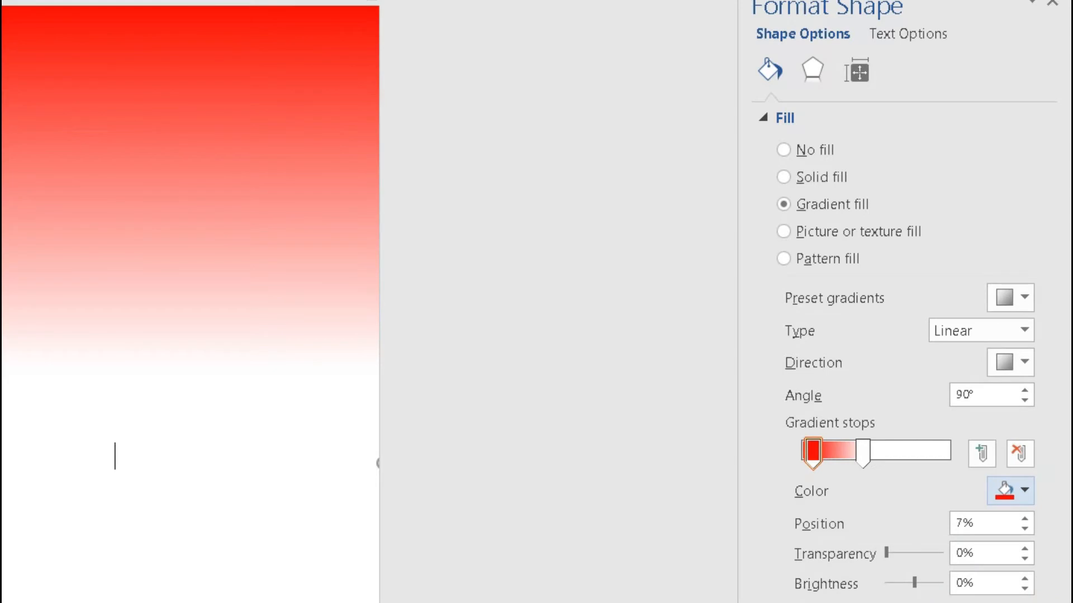
Move the second gradient stop to about 26% and colour it yellow.
drag(869, 464, 845, 457)
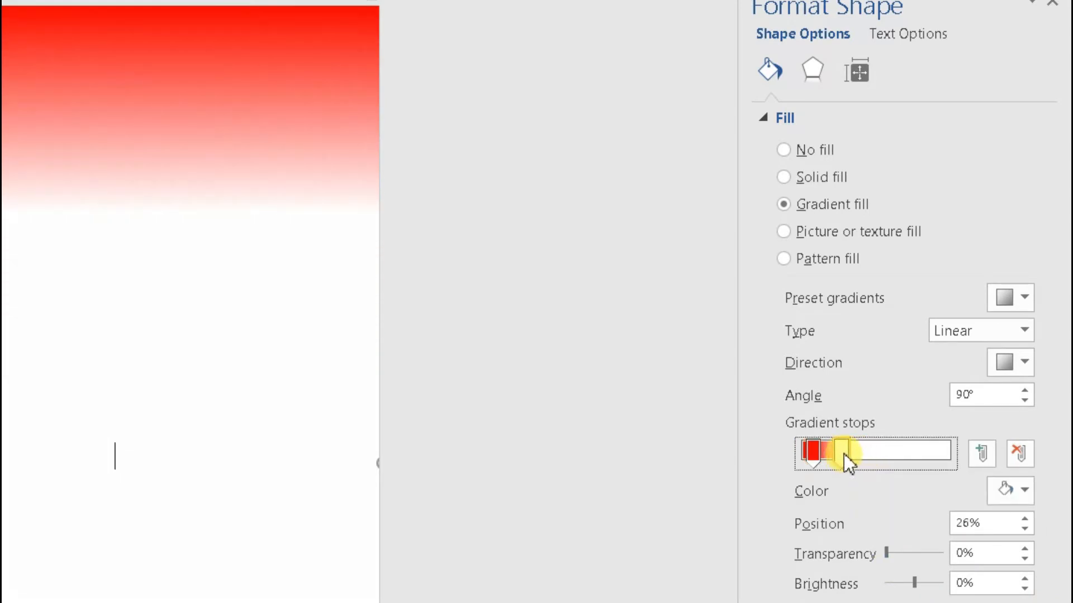
click(1025, 495)
click(944, 602)
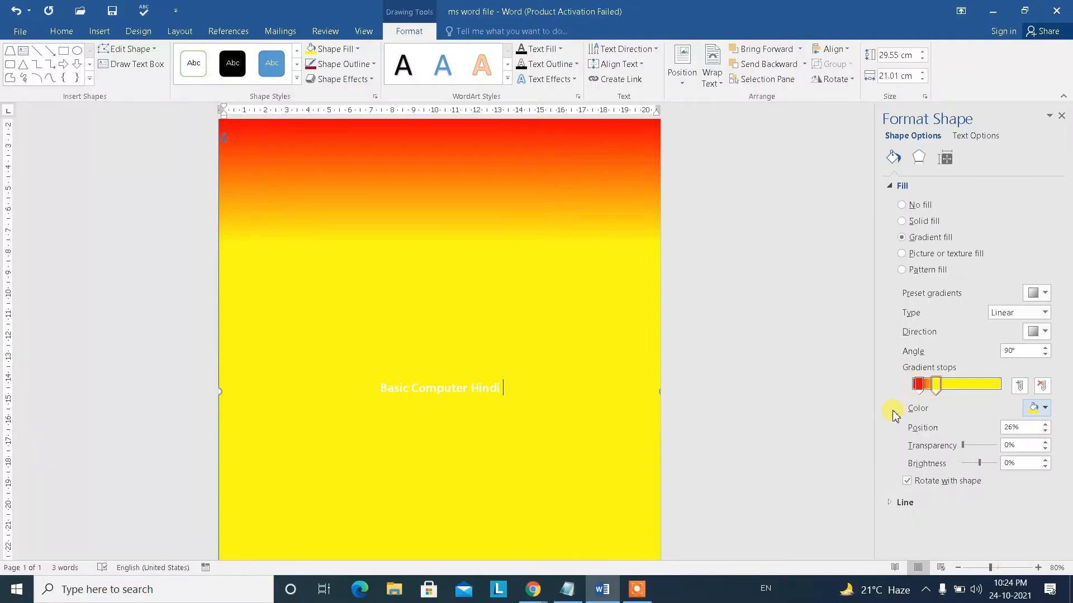
Add a third gradient stop at about 43% and colour it blue.
click(936, 390)
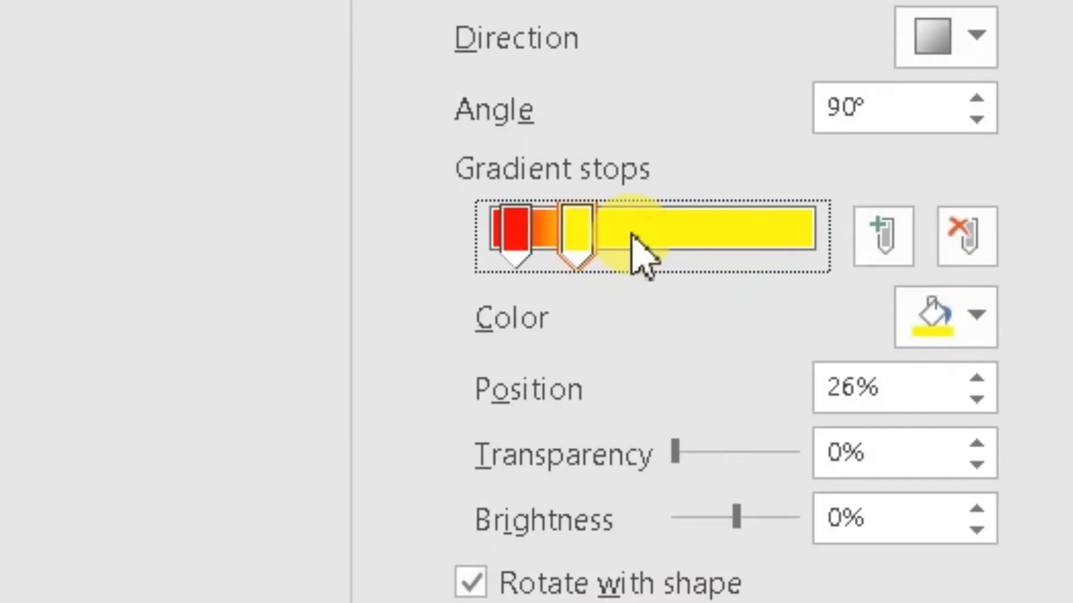
click(633, 236)
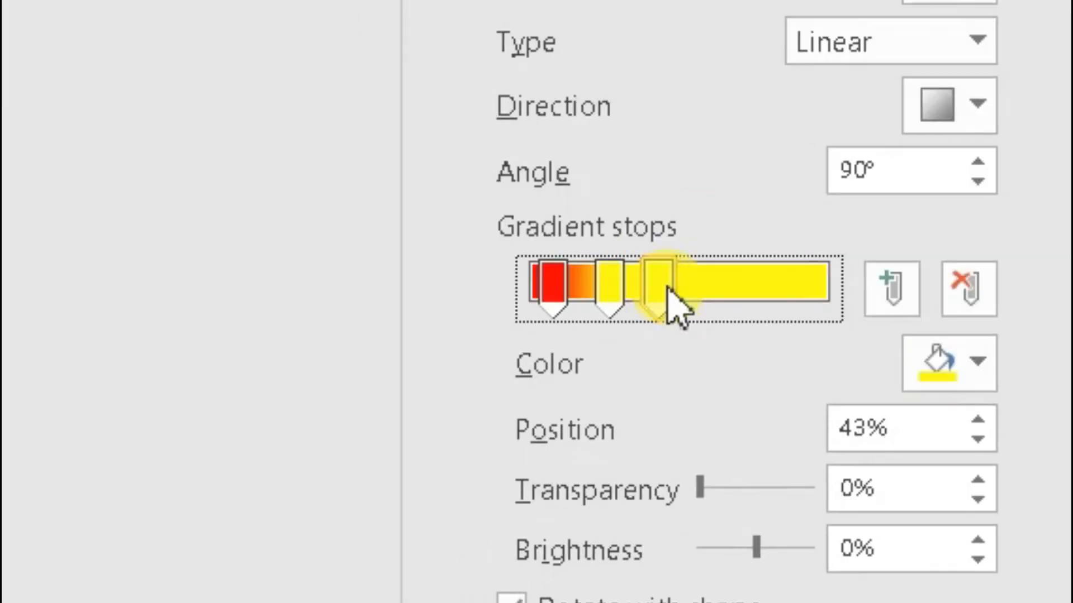
click(979, 363)
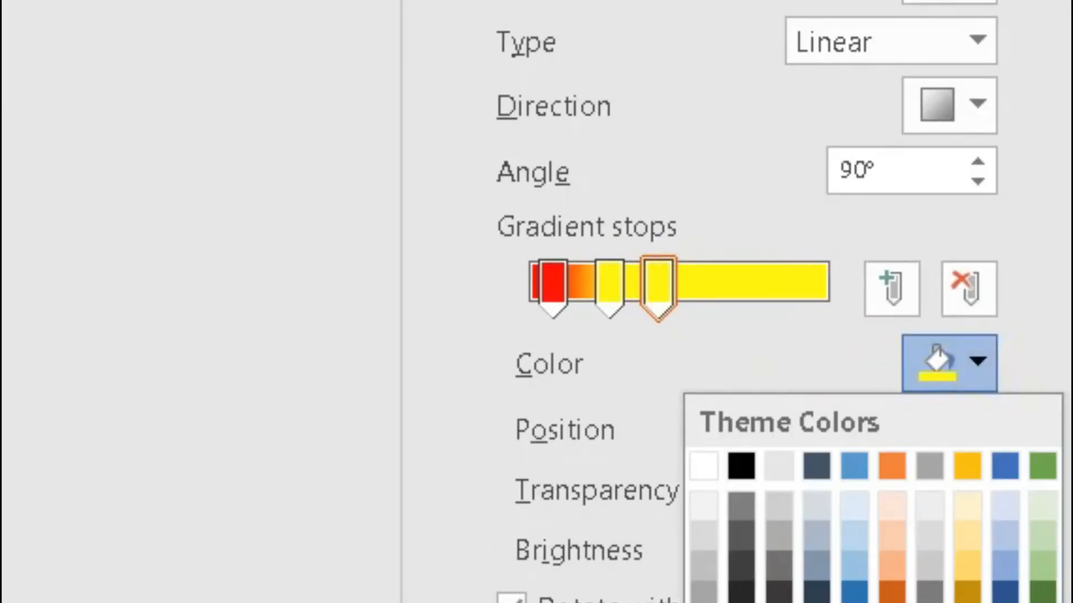
click(1043, 514)
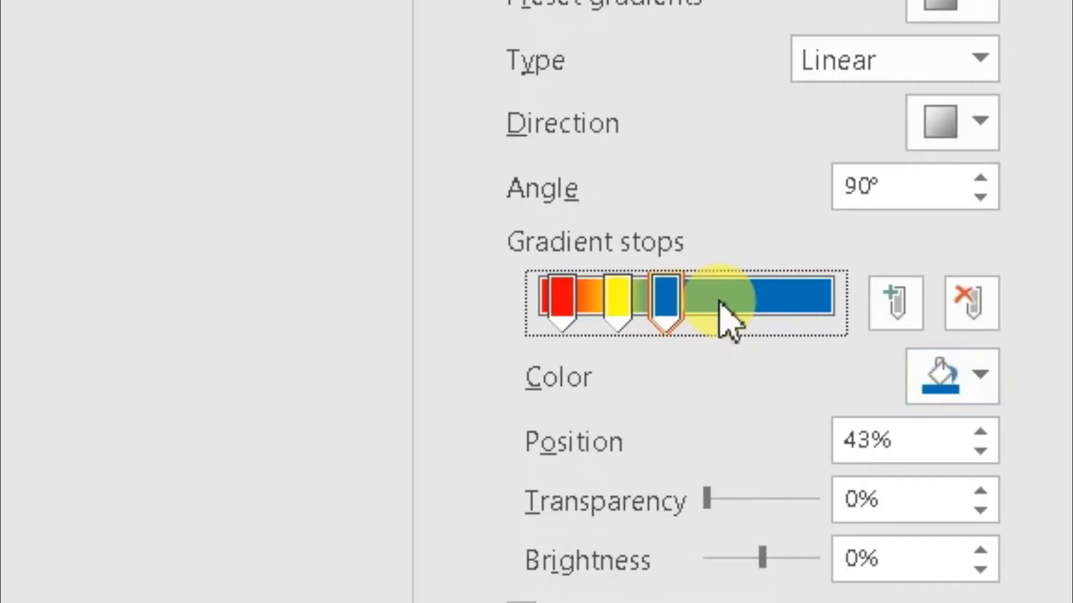
Add a fourth gradient stop at about 61% and colour it purple.
click(967, 385)
click(980, 374)
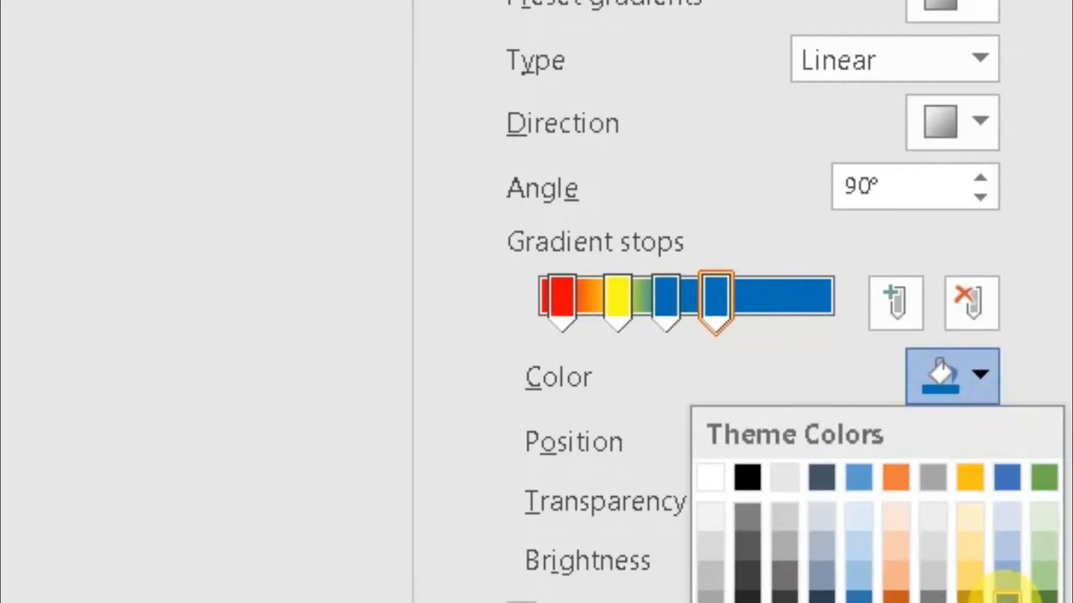
click(1001, 598)
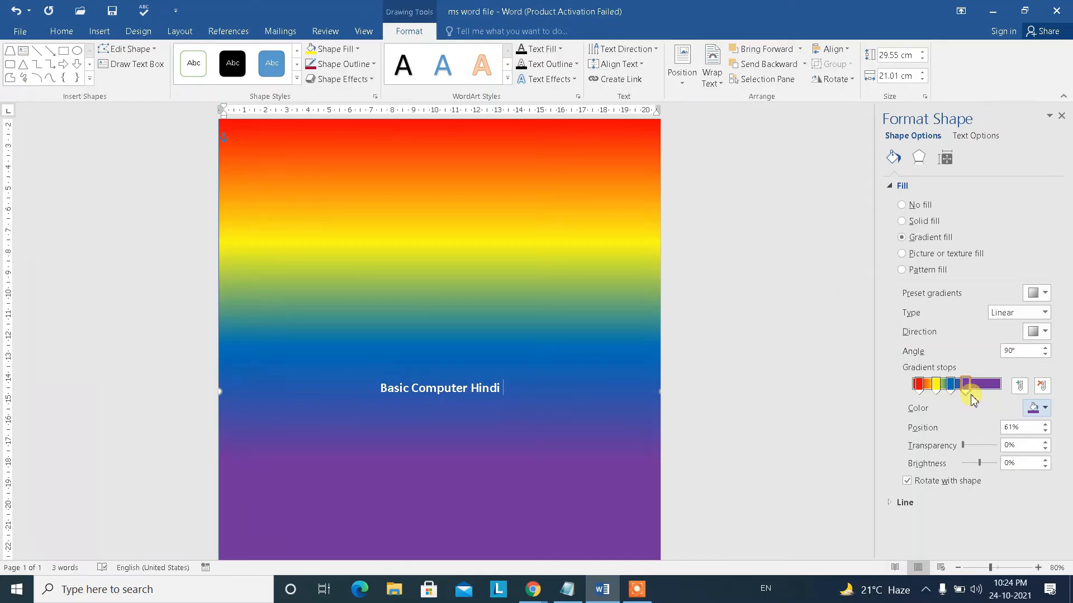
Add a fifth gradient stop at about 80% and colour it orange.
click(984, 385)
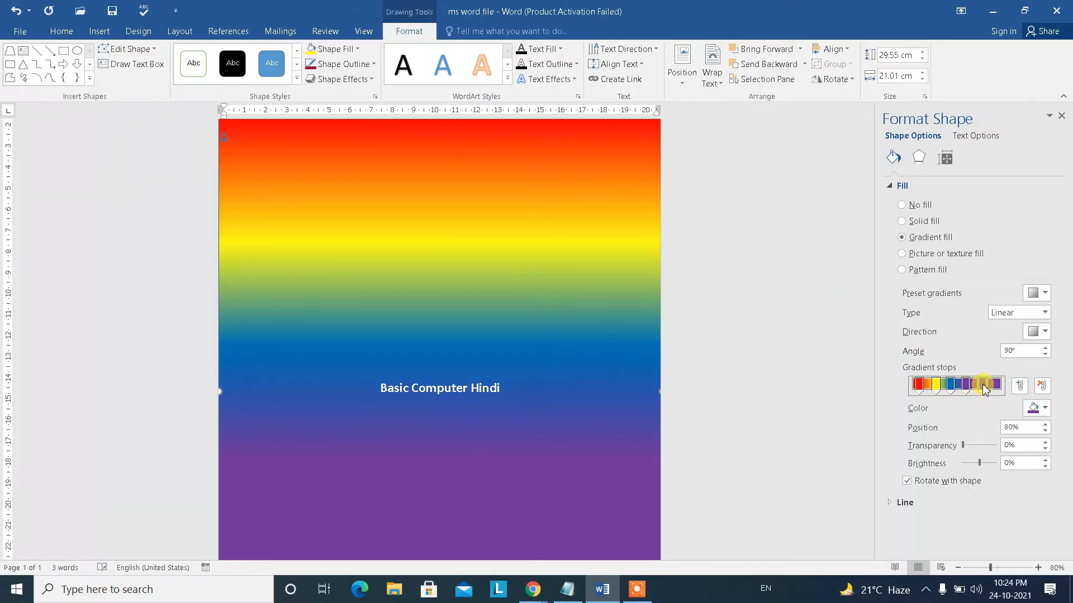
click(1045, 408)
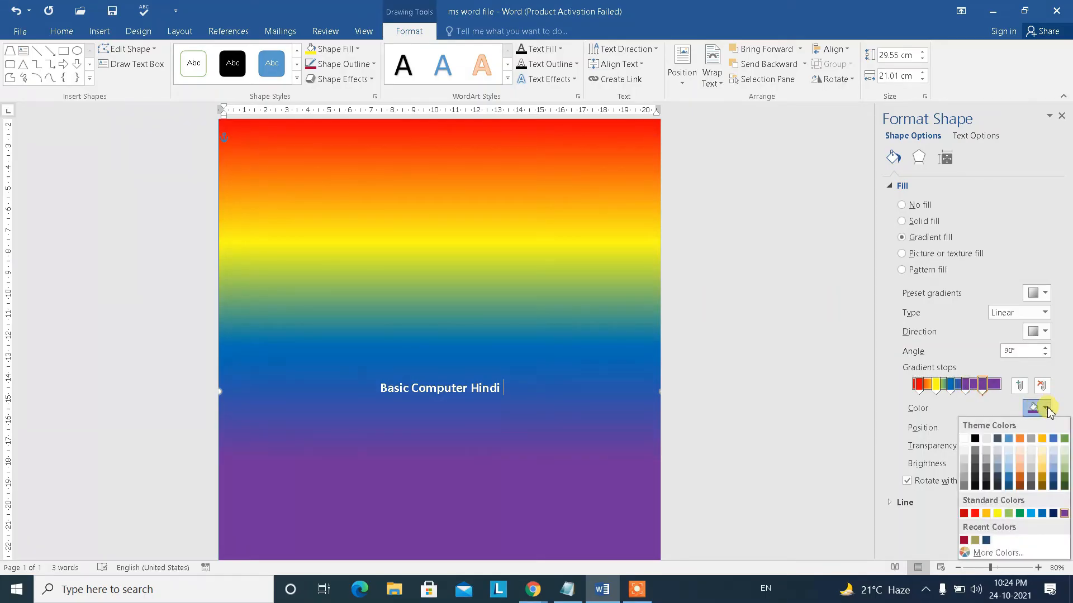
click(987, 514)
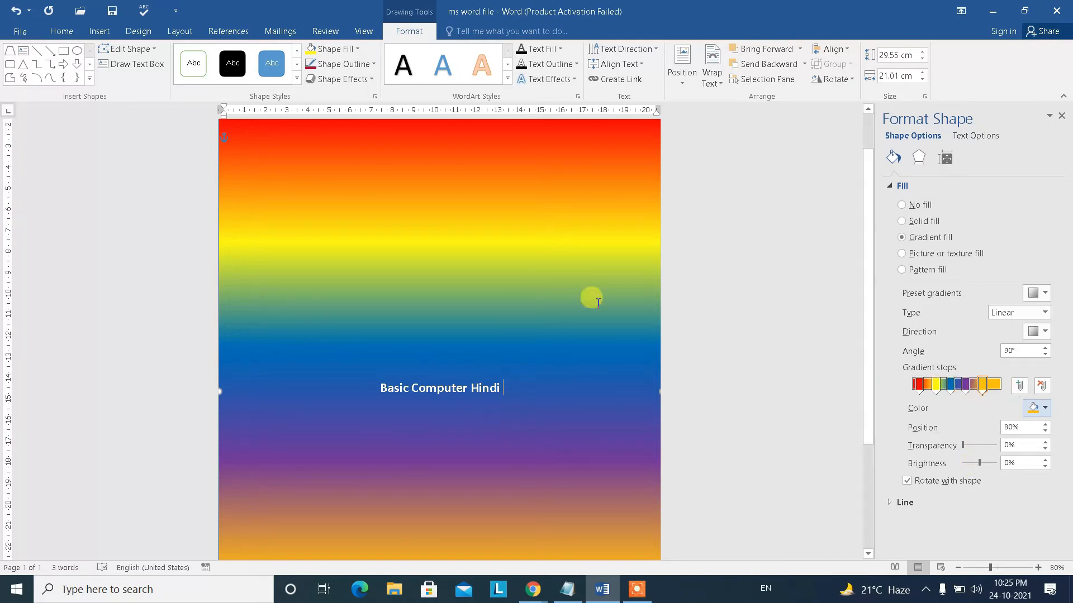
Rearrange the gradient stops into the order red, yellow, orange, blue, purple, with the purple stop at about 88%.
drag(982, 385, 980, 386)
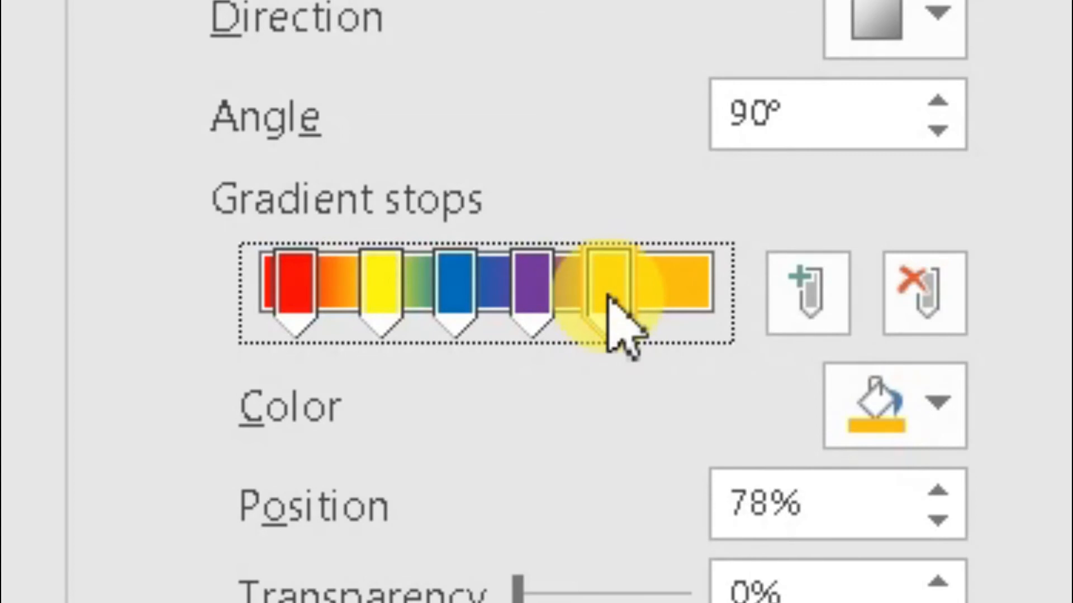
drag(609, 302, 372, 304)
drag(530, 301, 658, 302)
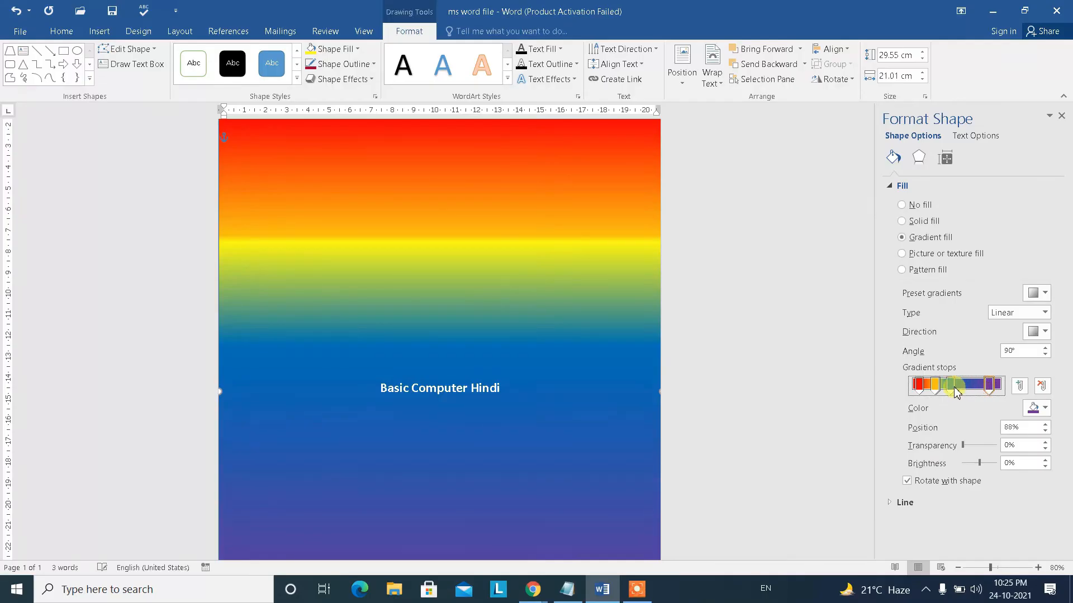
drag(953, 388, 916, 394)
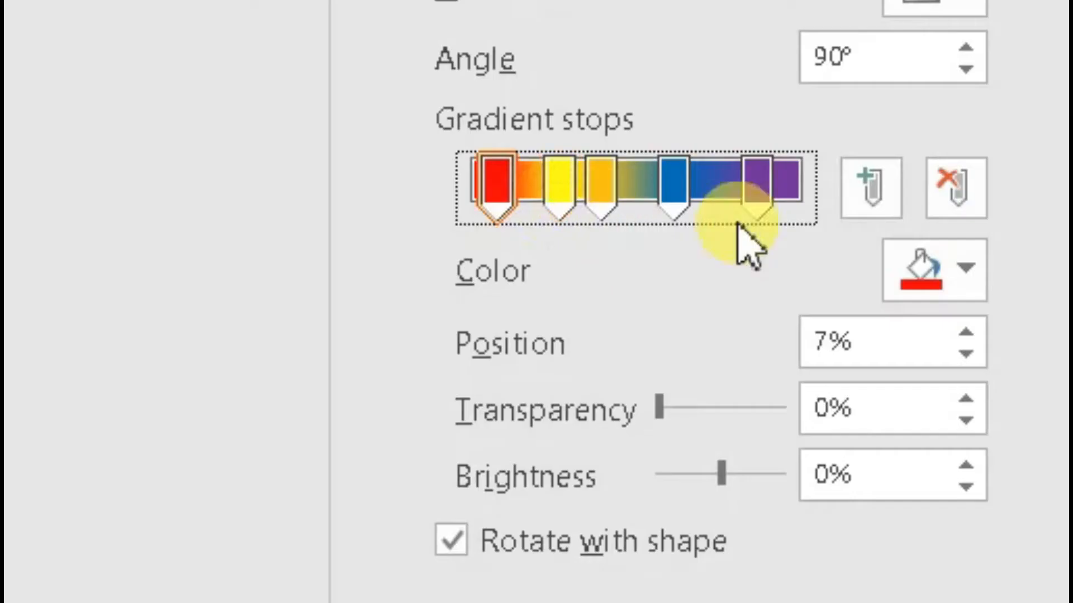
Remove the red and blue stops from the rectangle's gradient.
click(953, 190)
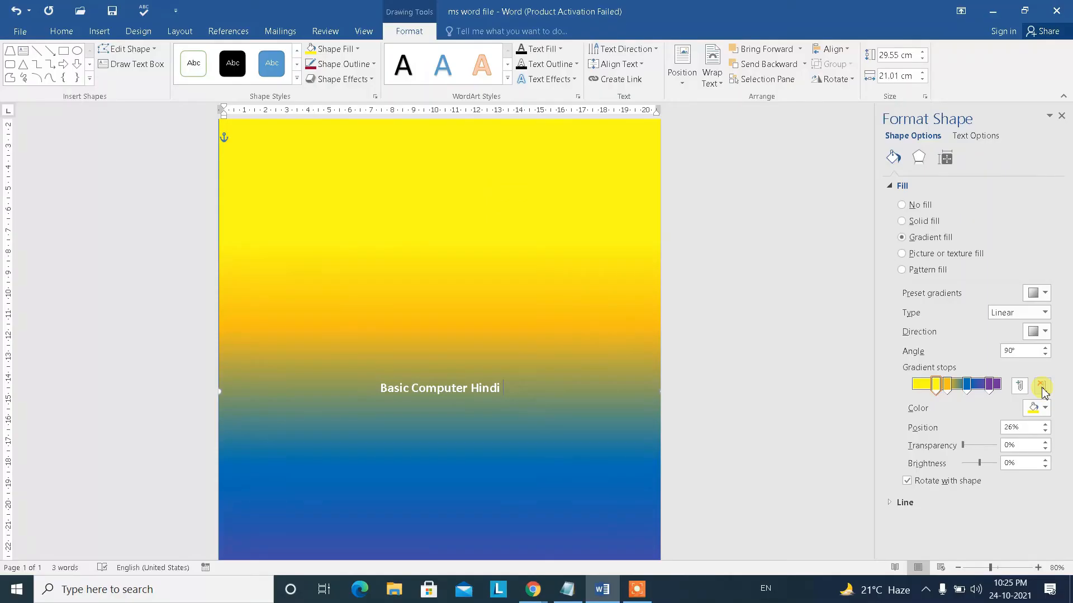
click(966, 386)
click(1042, 385)
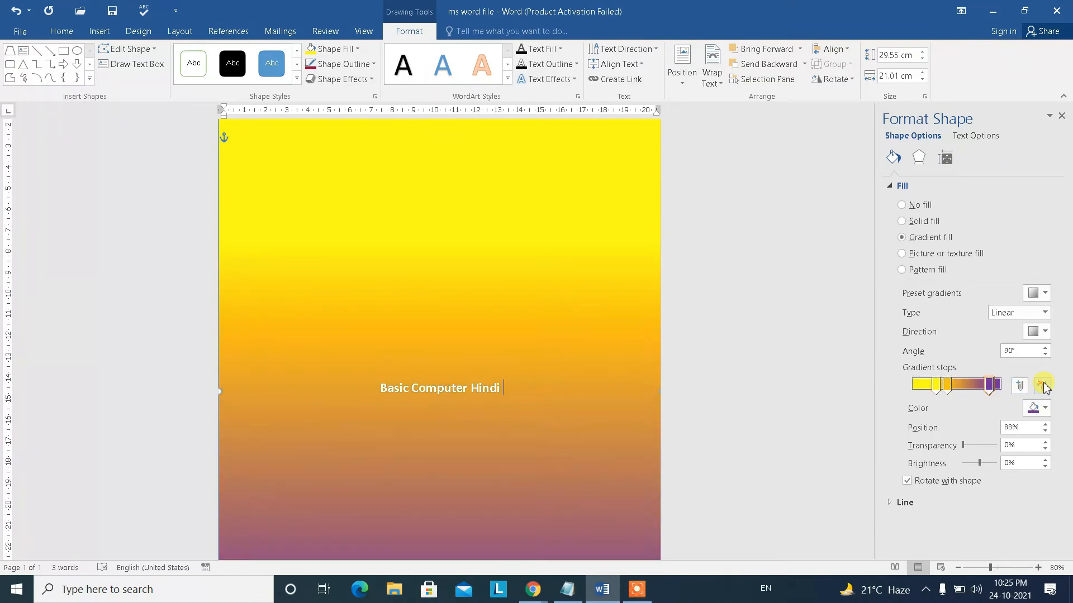
Add a gradient stop at about 65%, between orange and purple, and colour it dark green.
click(969, 385)
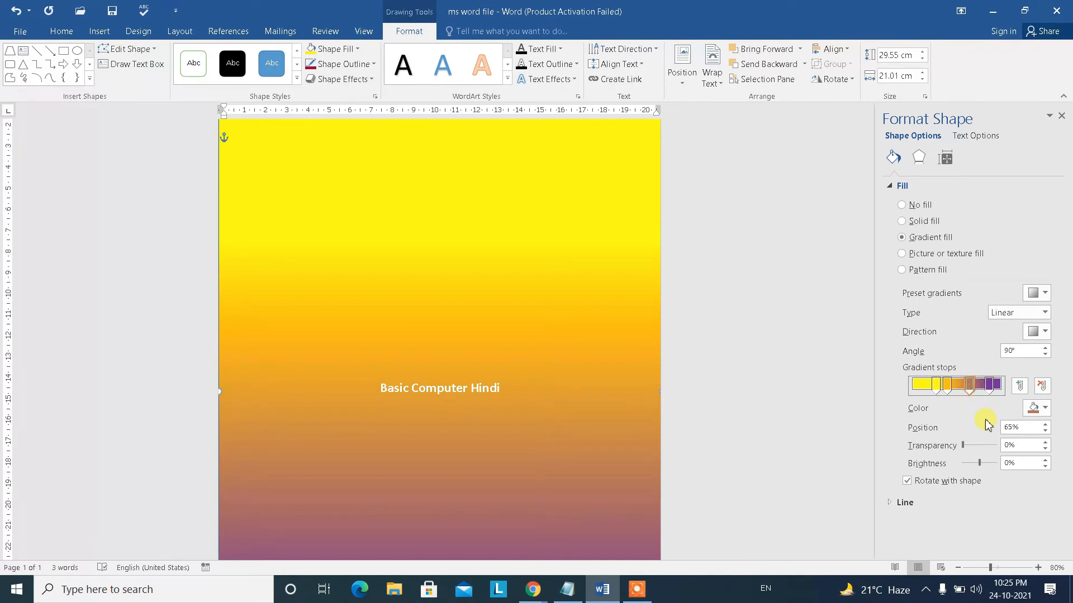
click(1044, 407)
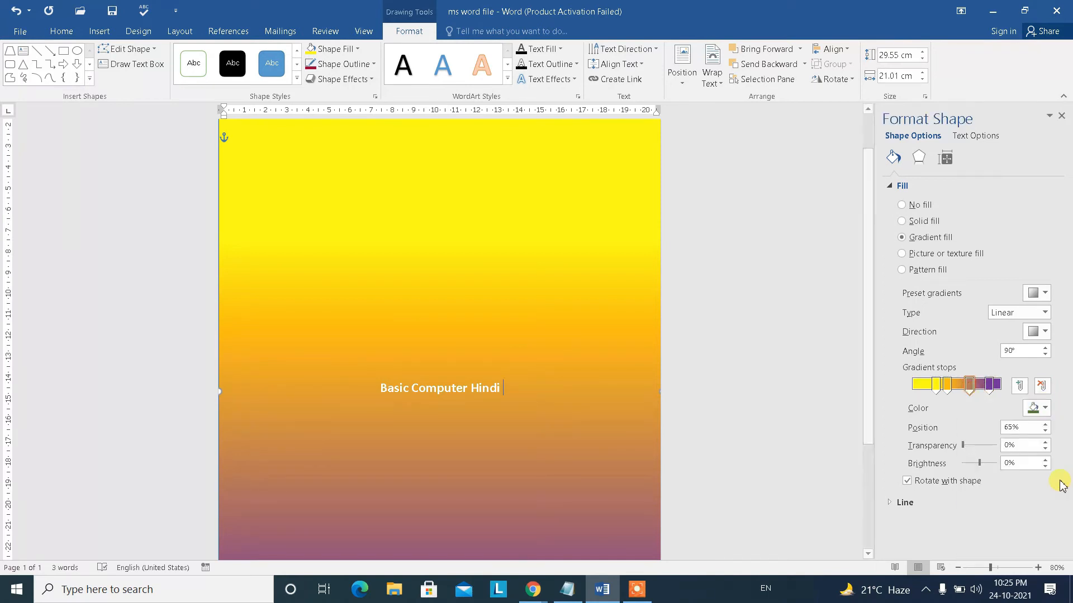
click(1064, 481)
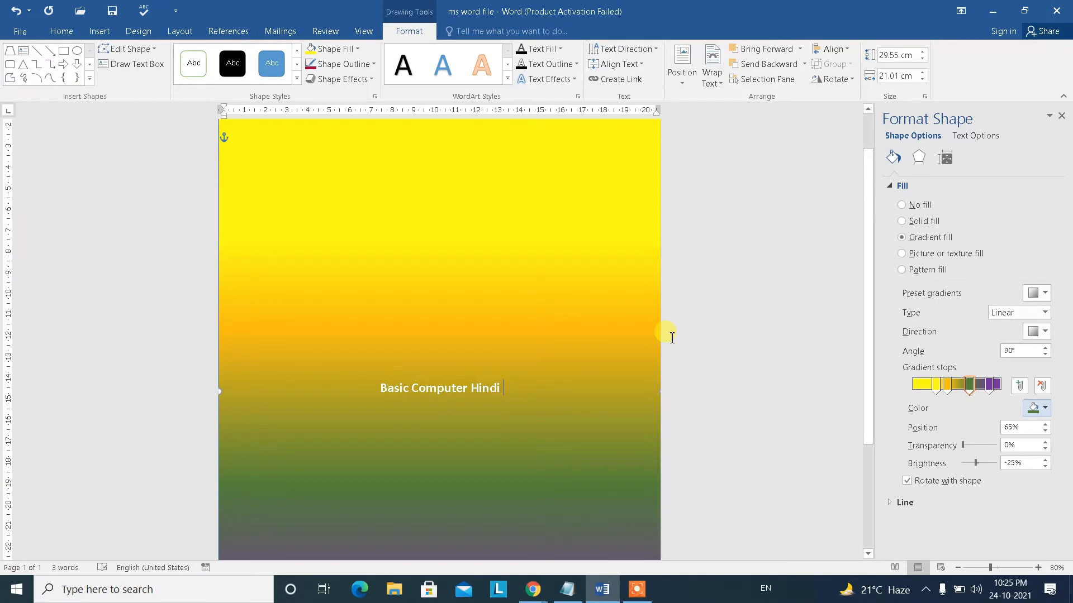
Append the filler text "fdskfl;sdfkl;sdf sdfksdl;fsf" to the rectangle's title and add the lines "Fdsf", "Sf" and "sdfsd" below it.
key(alt+d)
click(571, 380)
text(fdskfl;sdfkl;sdf sdfksdl;fsf)
key(Return)
text(fdsf)
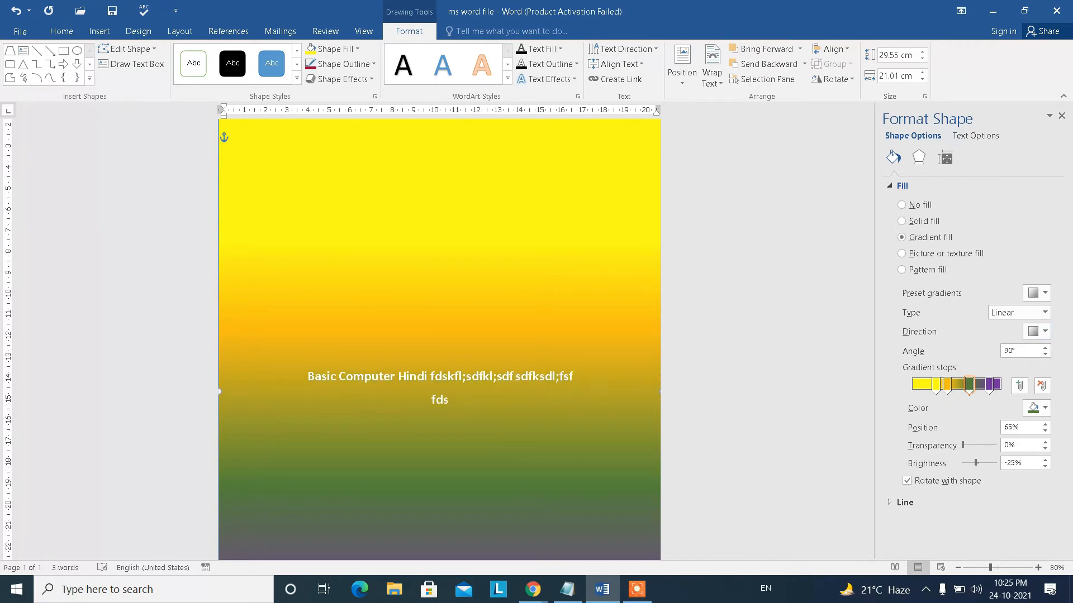
key(Return)
text(sf)
key(Return)
text(sdfsd)
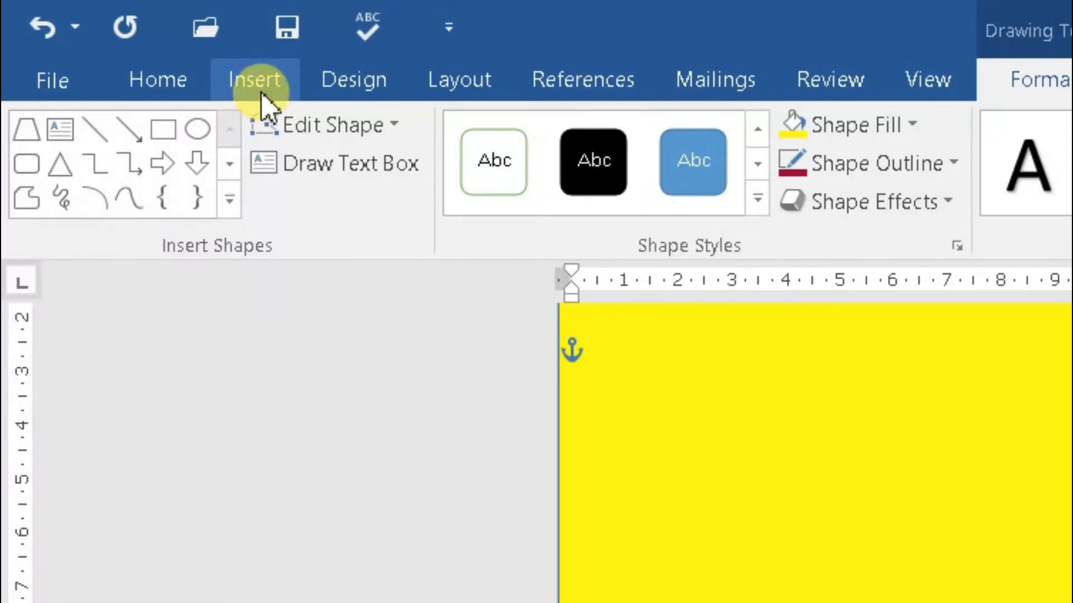
Apply a two-colour gradient page background with blue as Color 1 and purple as Color 2.
click(100, 34)
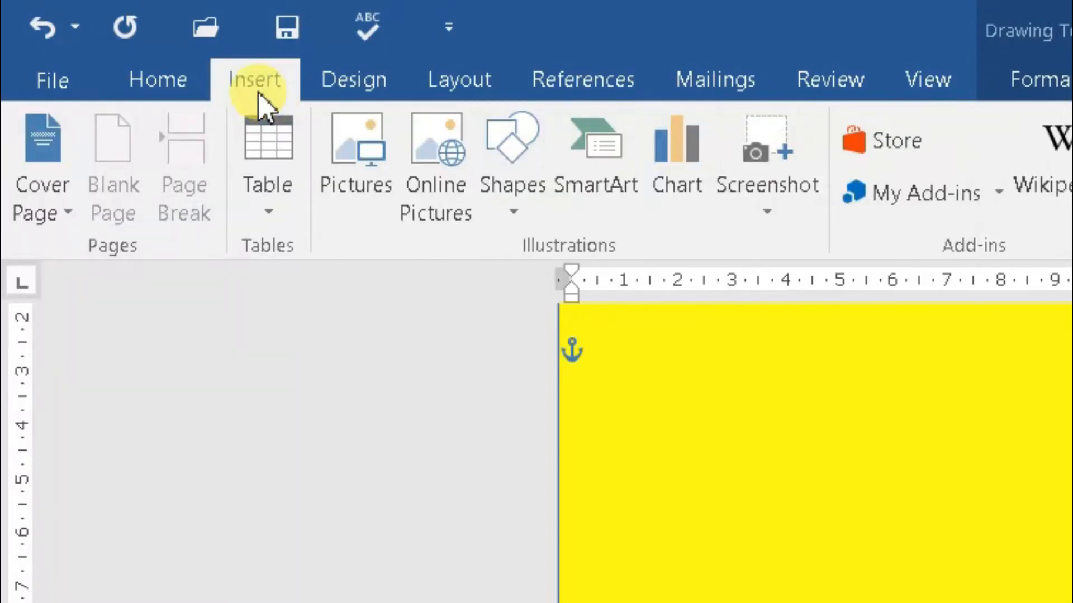
click(395, 94)
click(962, 78)
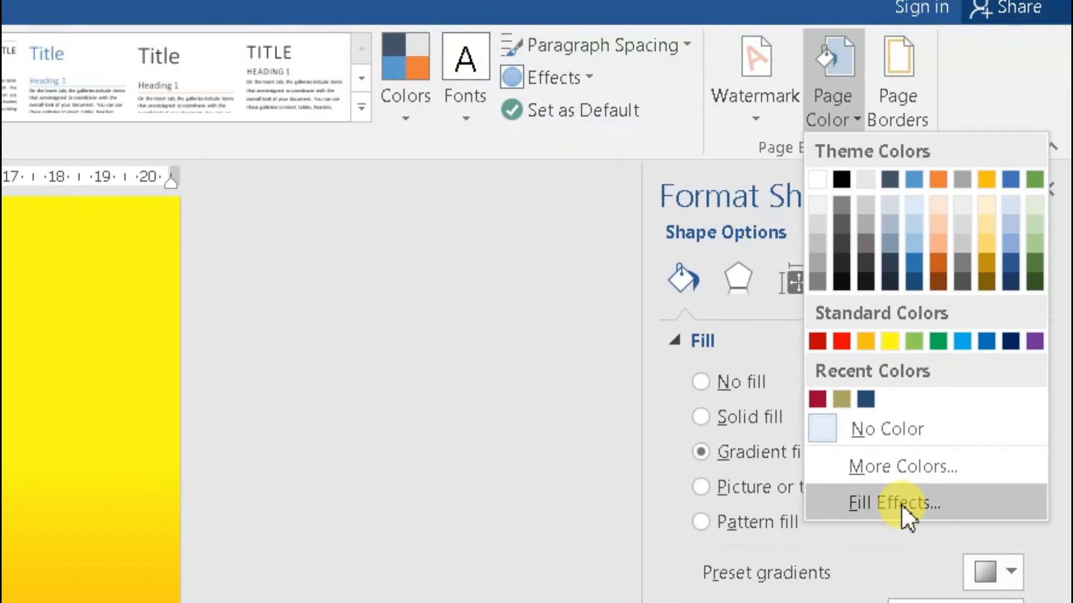
click(903, 505)
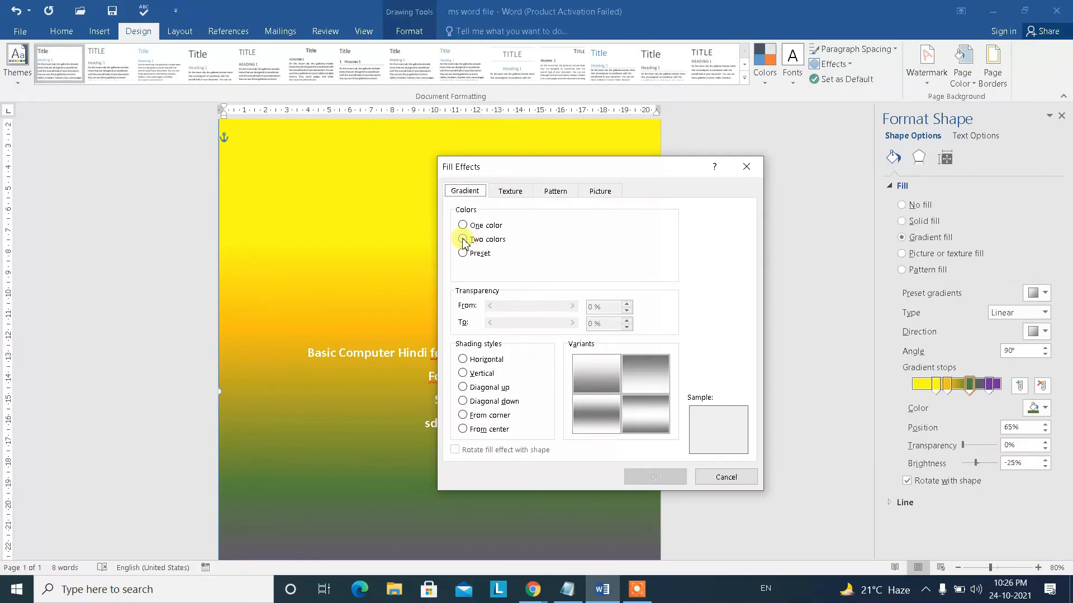
click(462, 239)
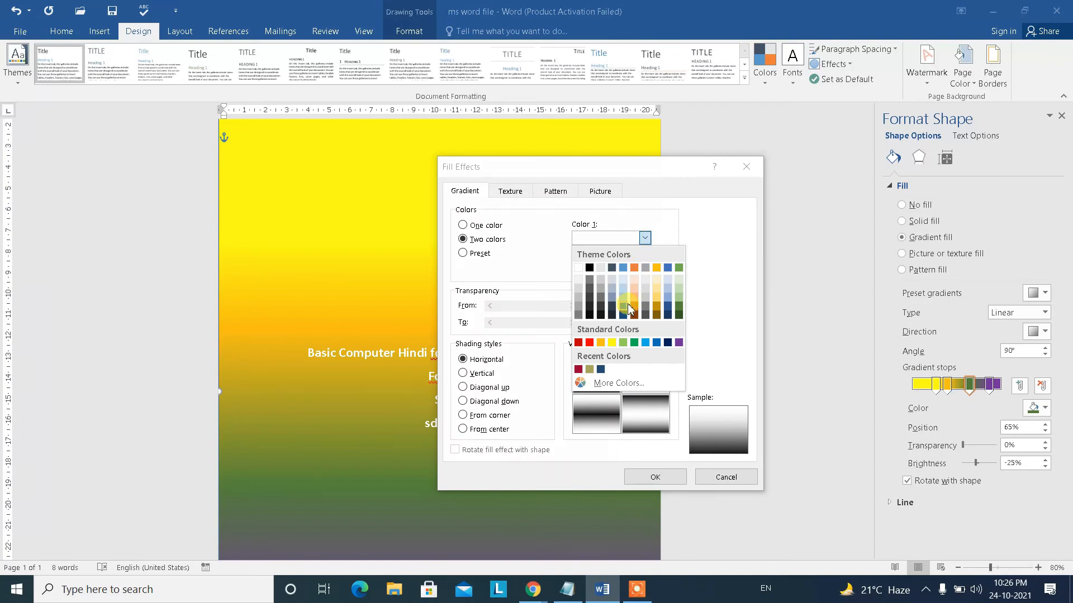
click(629, 309)
click(643, 268)
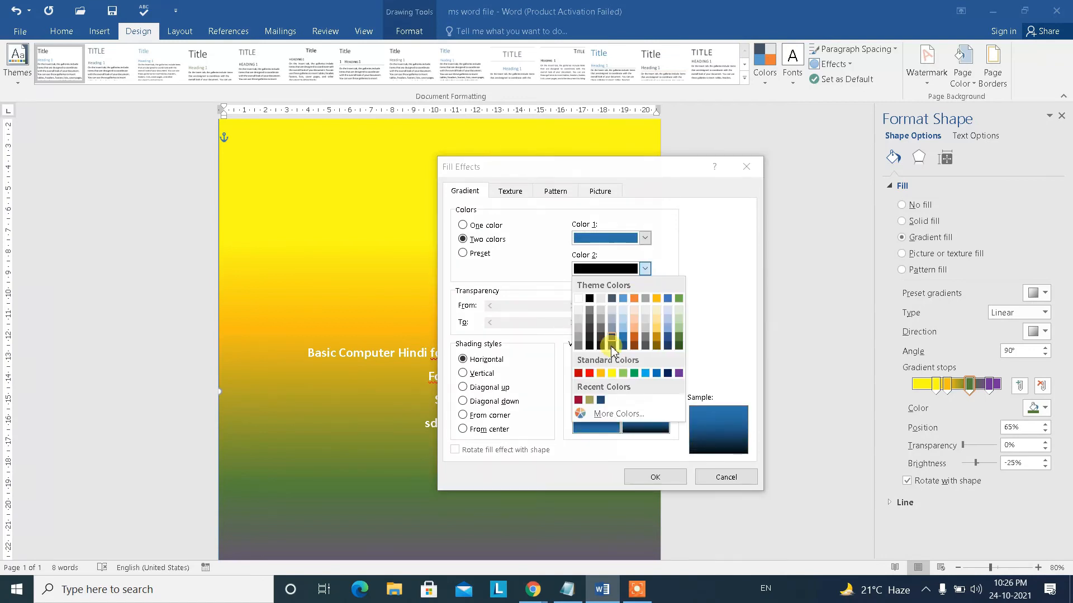
click(678, 374)
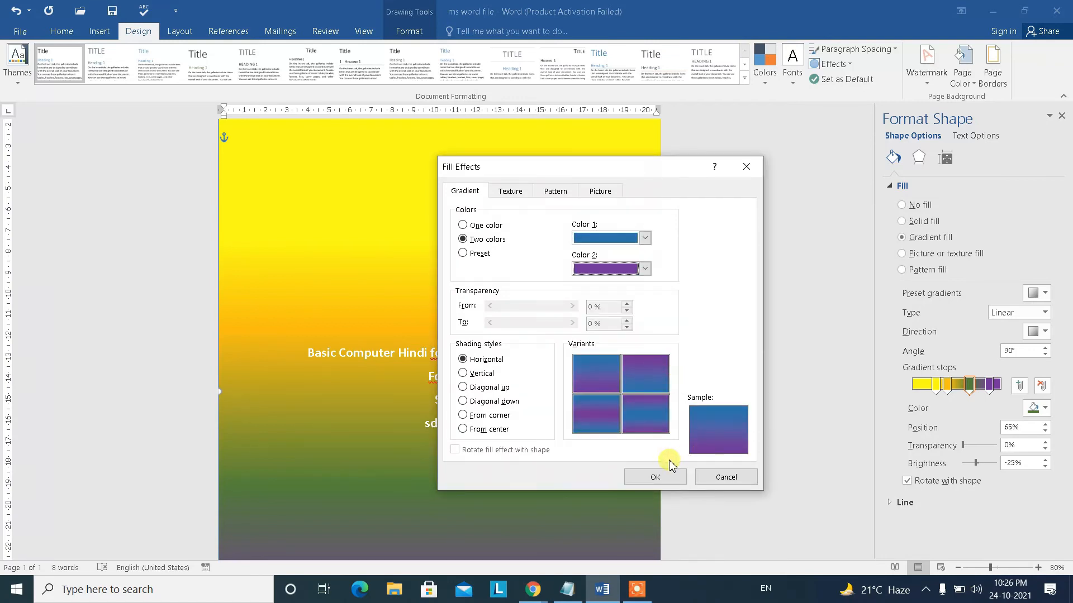
click(660, 477)
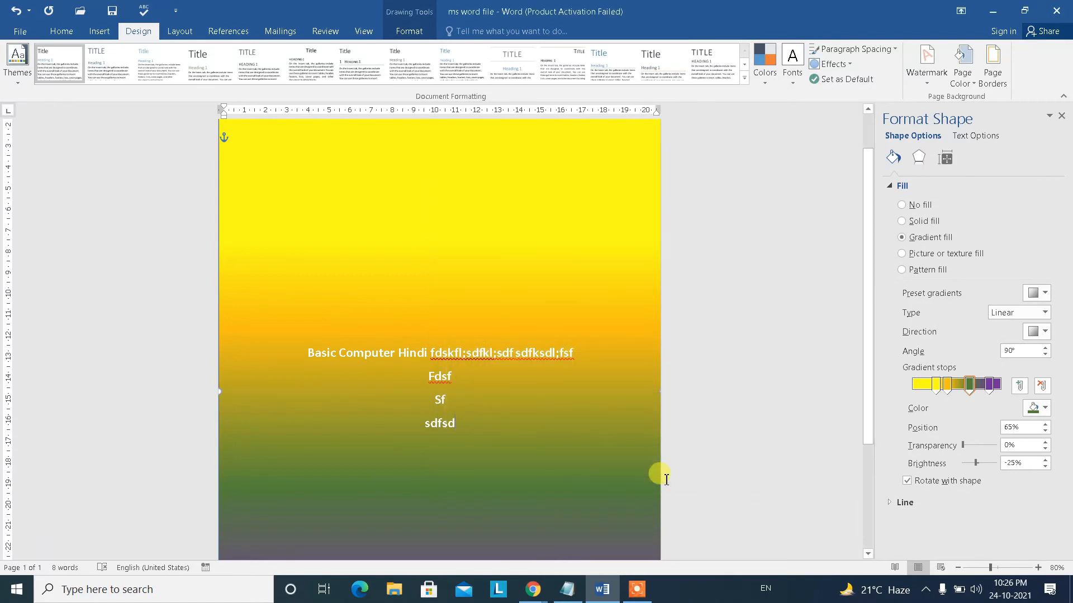
Try to select and delete the full-page rectangle covering the page background.
click(299, 144)
click(605, 197)
click(215, 200)
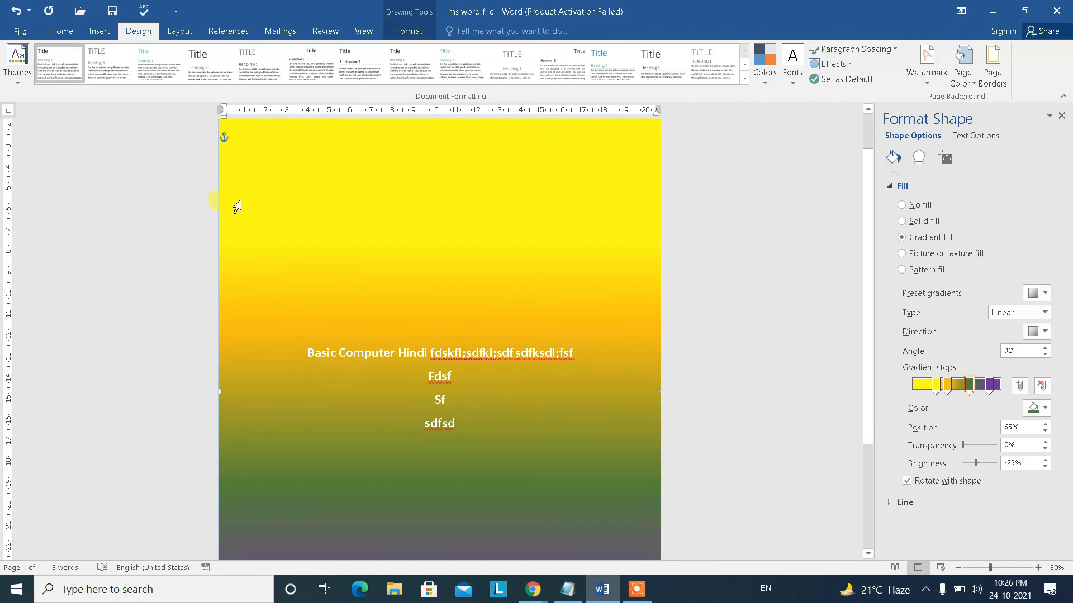
click(363, 31)
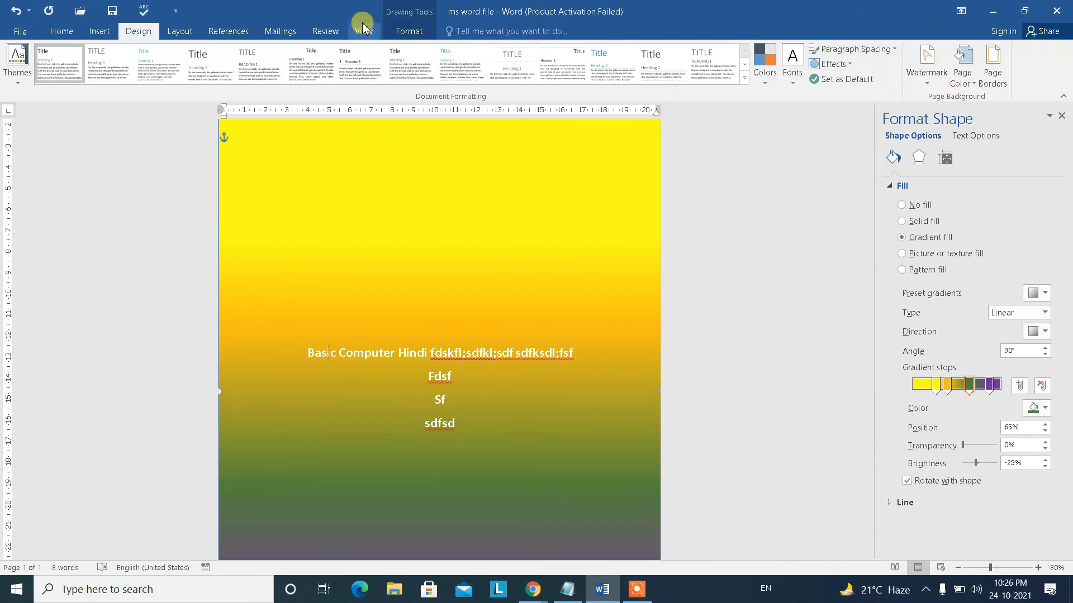
click(409, 30)
click(785, 70)
click(480, 213)
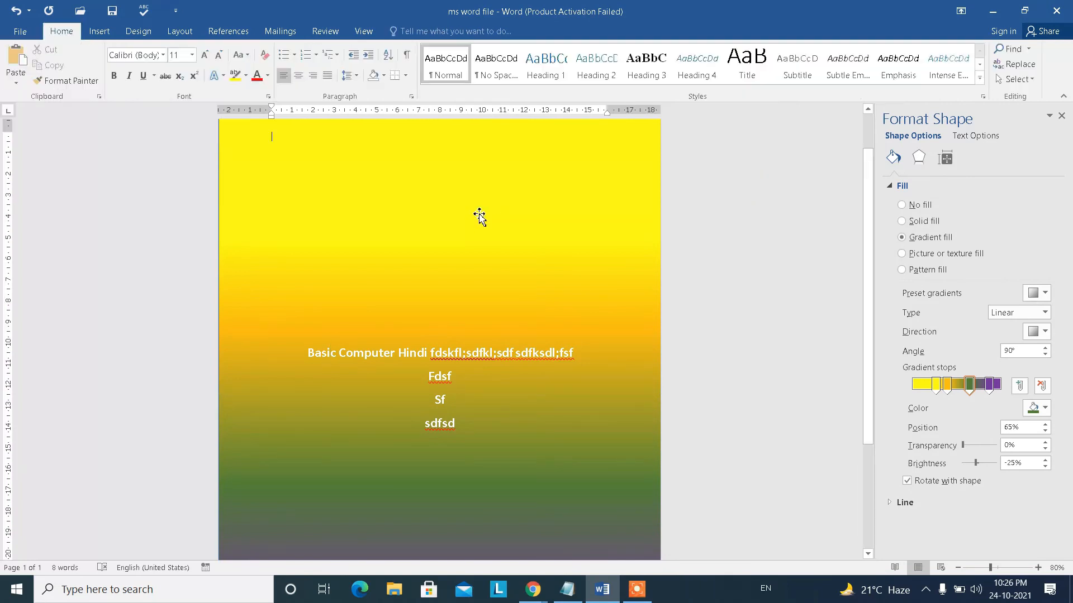
key(Delete)
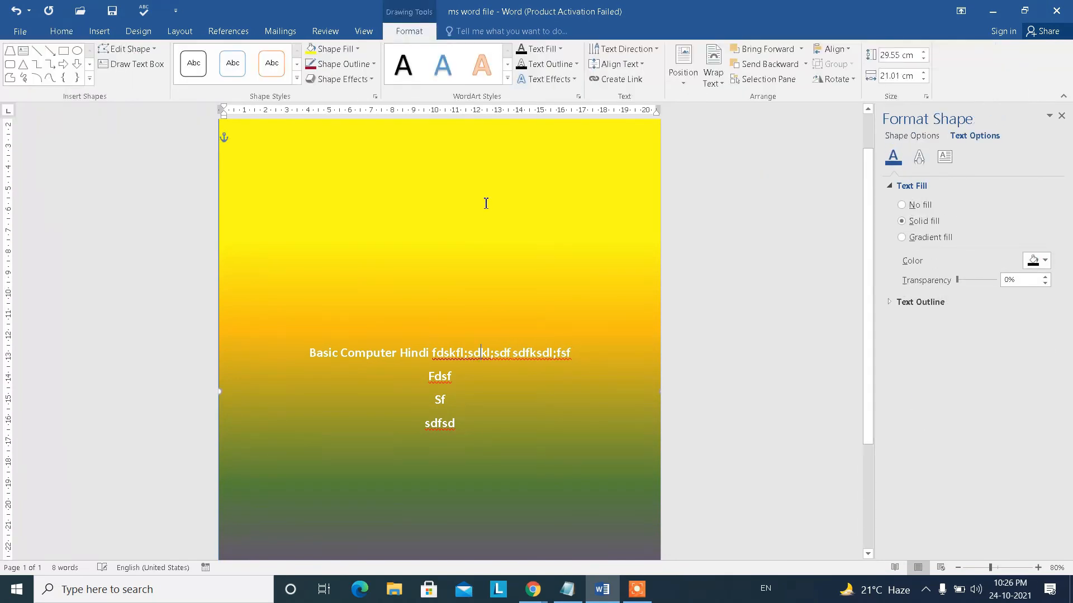
key(BackSpace)
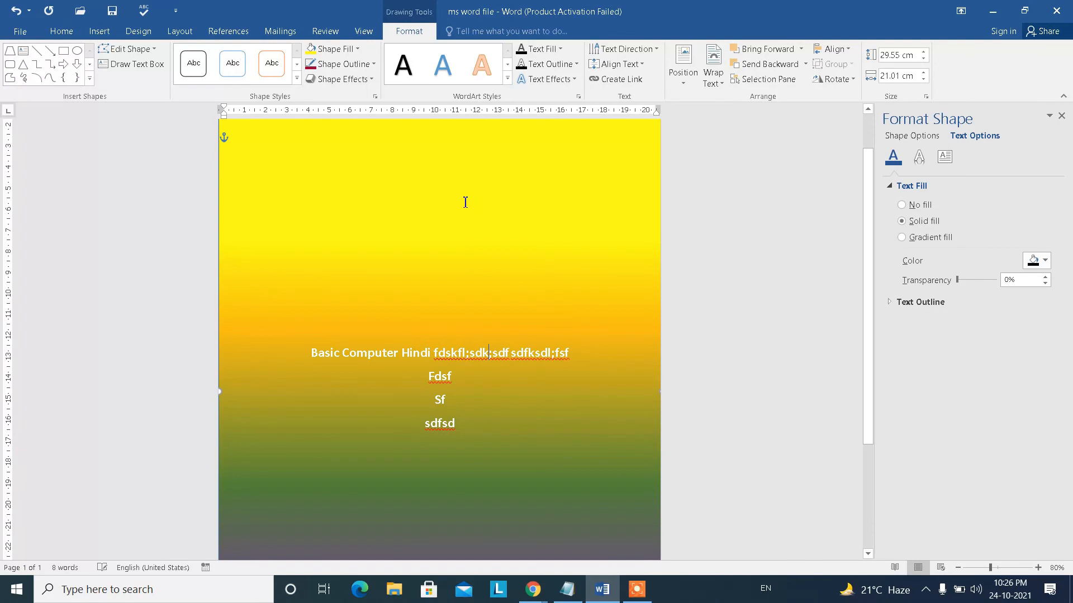
Narrow the rectangle to about 18.42 cm by moving its left edge inward, and delete it from the page.
click(255, 174)
drag(219, 391, 276, 386)
click(415, 301)
key(Delete)
click(367, 268)
click(285, 228)
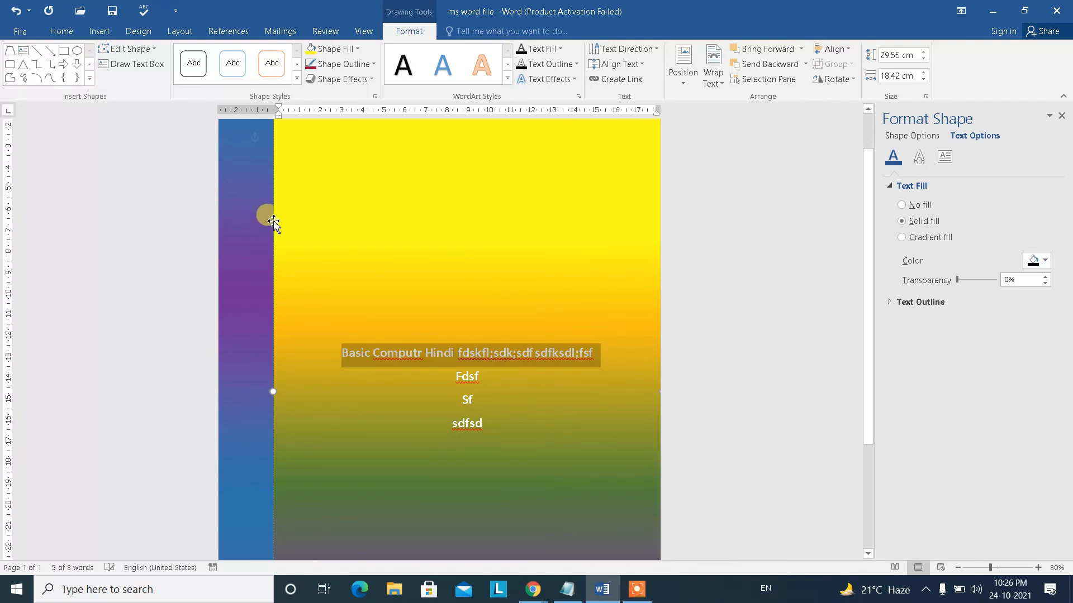
click(272, 221)
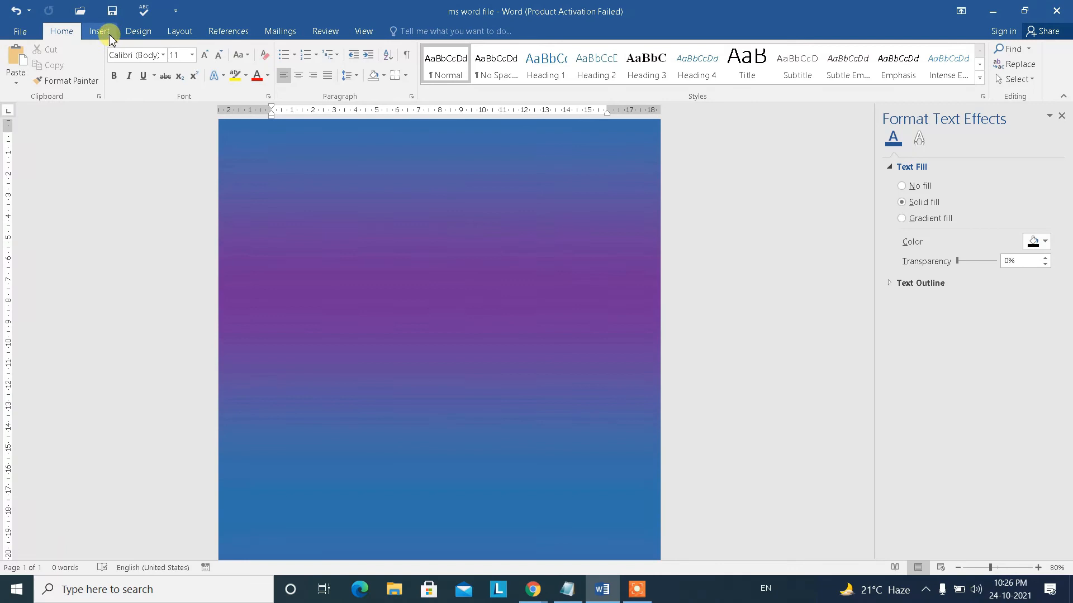
Change the page background gradient to purple as Color 1 and dark blue as Color 2.
click(139, 32)
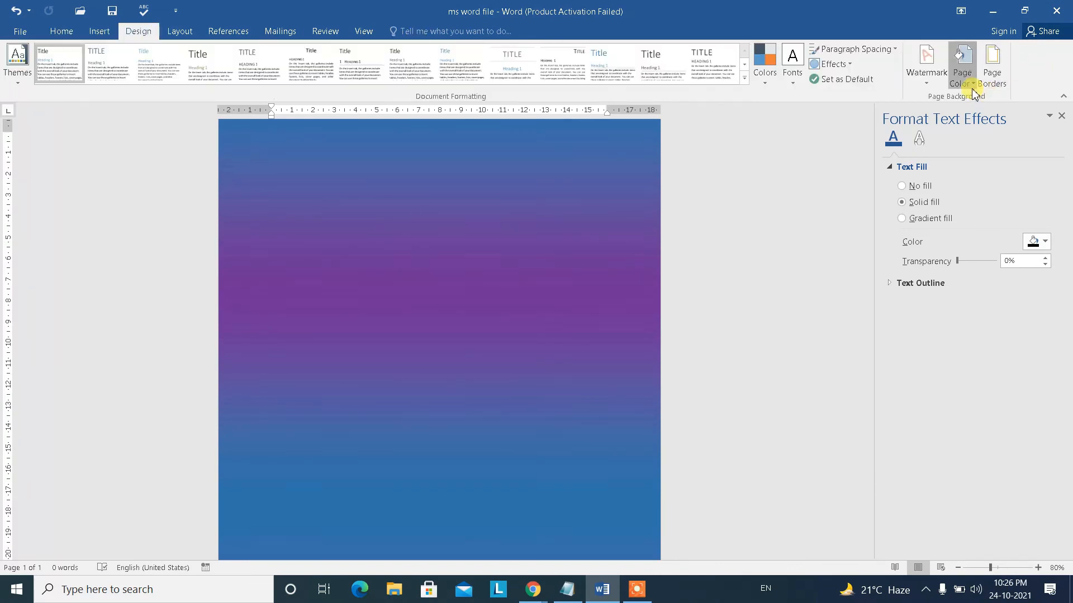
click(963, 70)
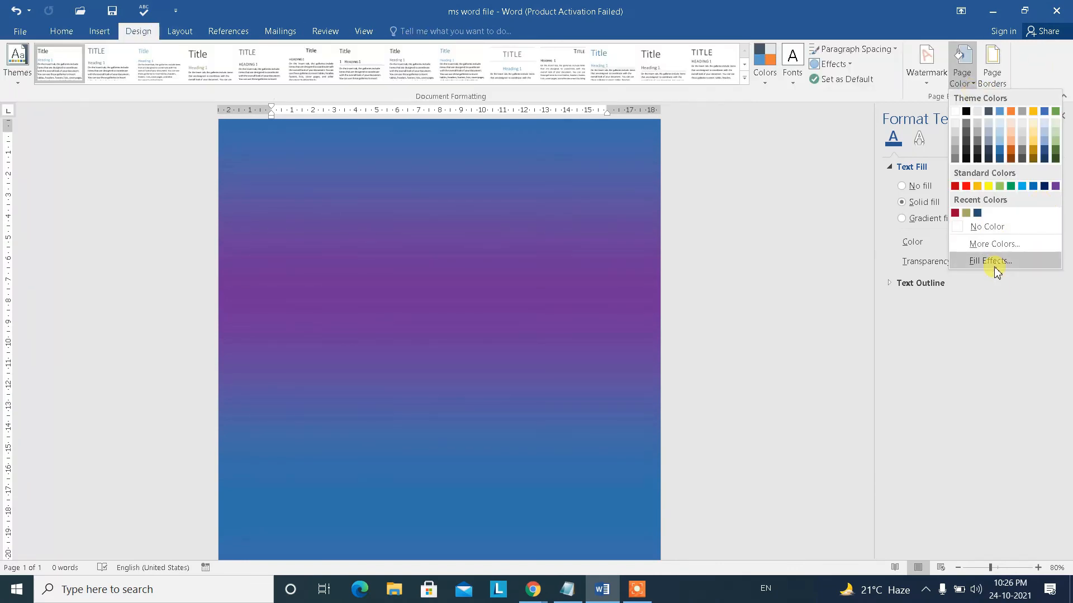
click(992, 262)
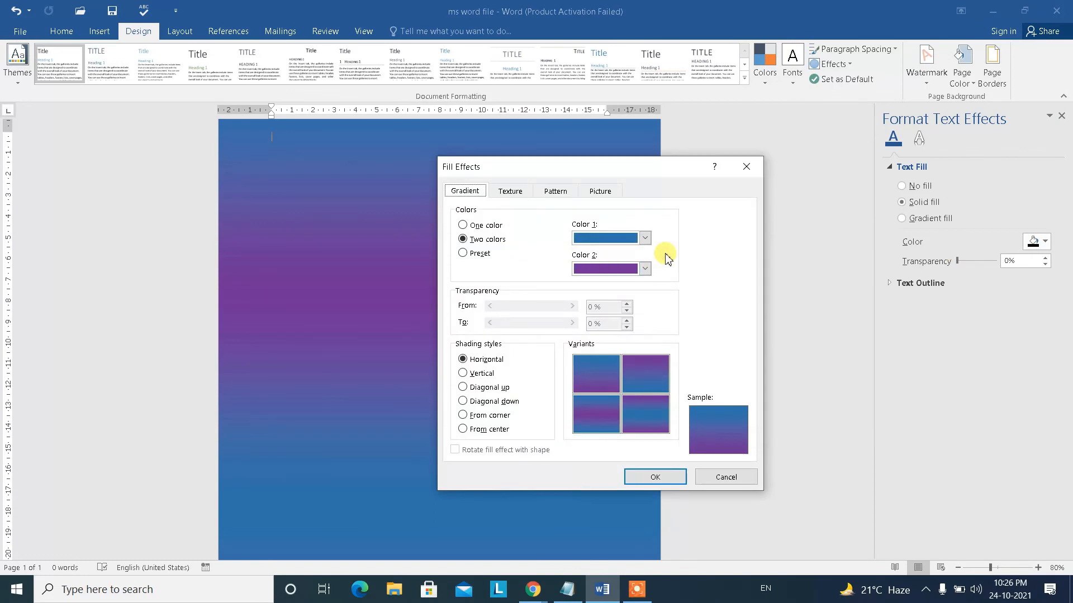
click(645, 237)
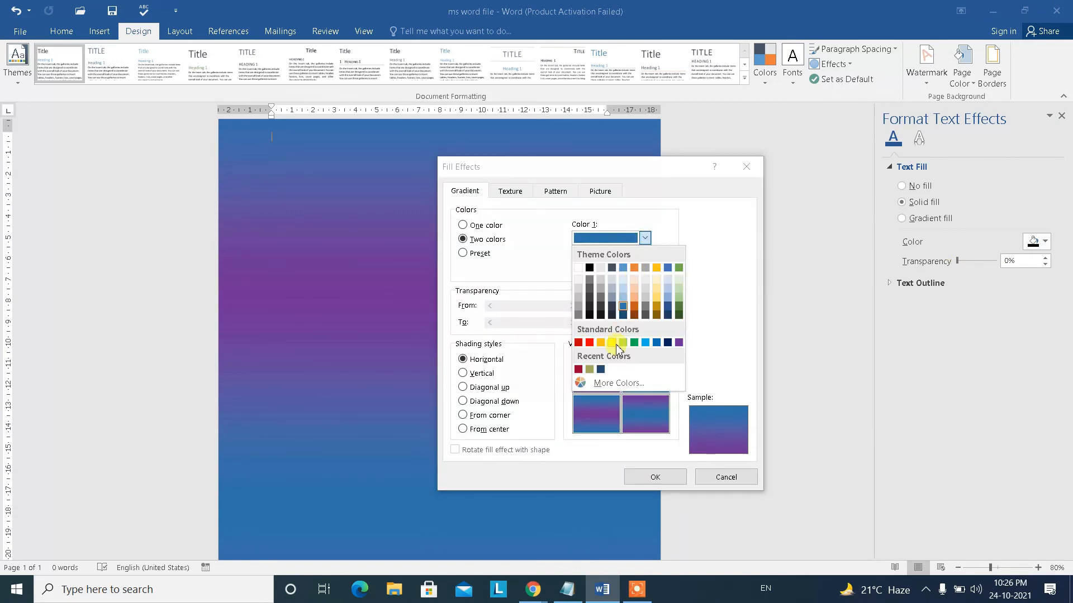
click(678, 345)
click(644, 269)
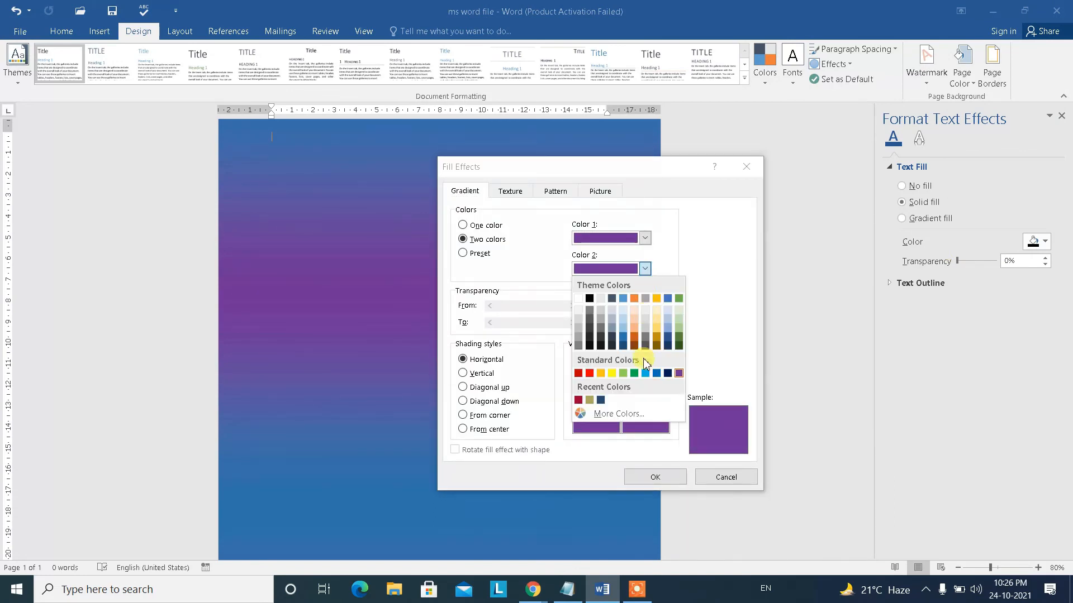
click(668, 373)
click(660, 476)
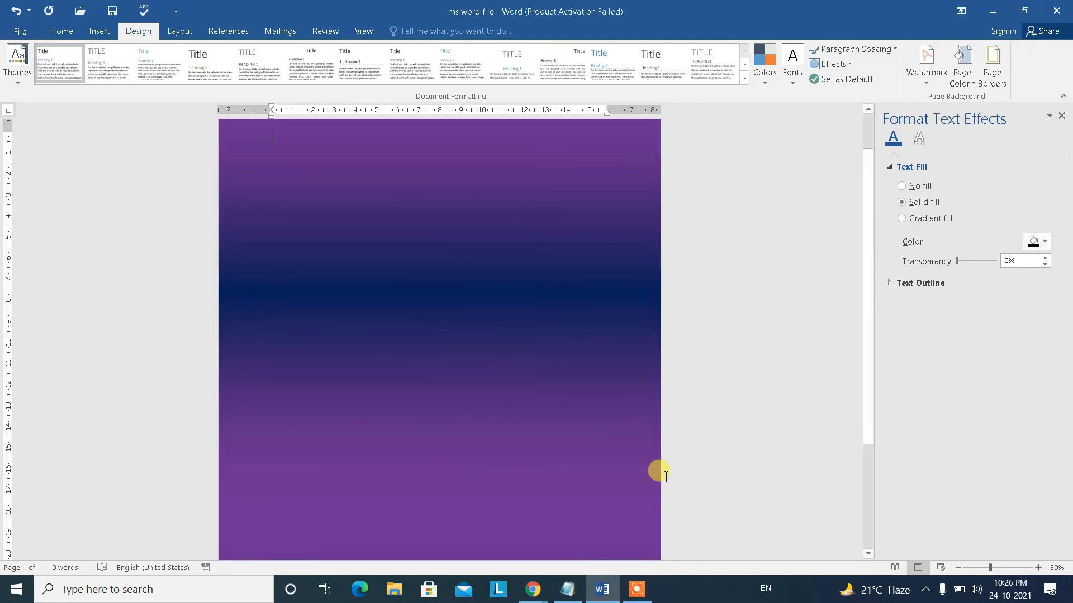